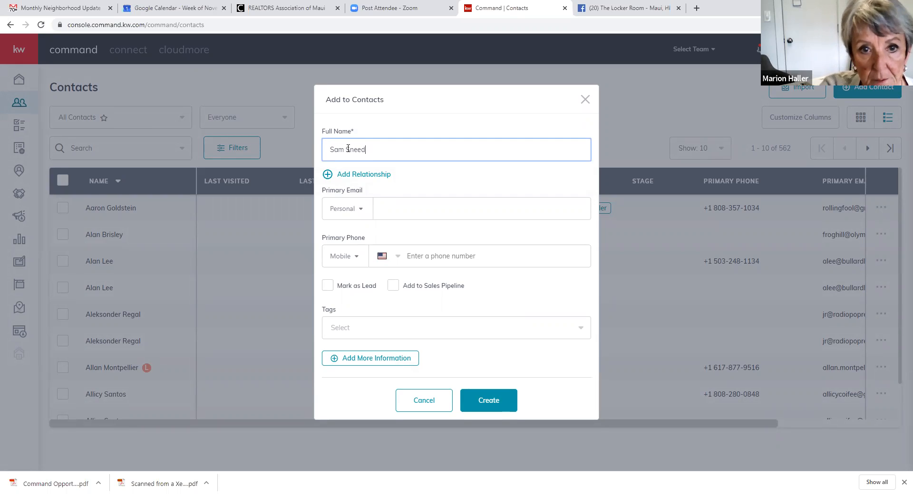
# - Enter the contact's personal e-mail address and begin typing the mobile phone number
pyautogui.click(394, 209)
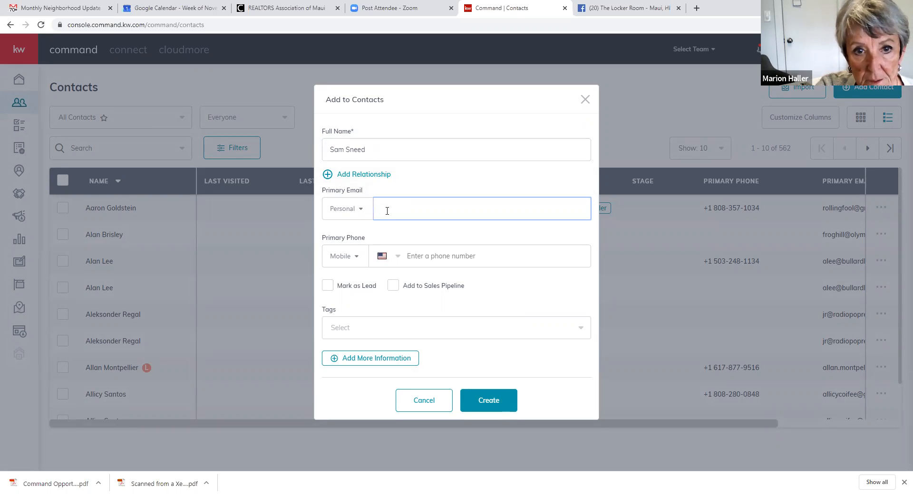
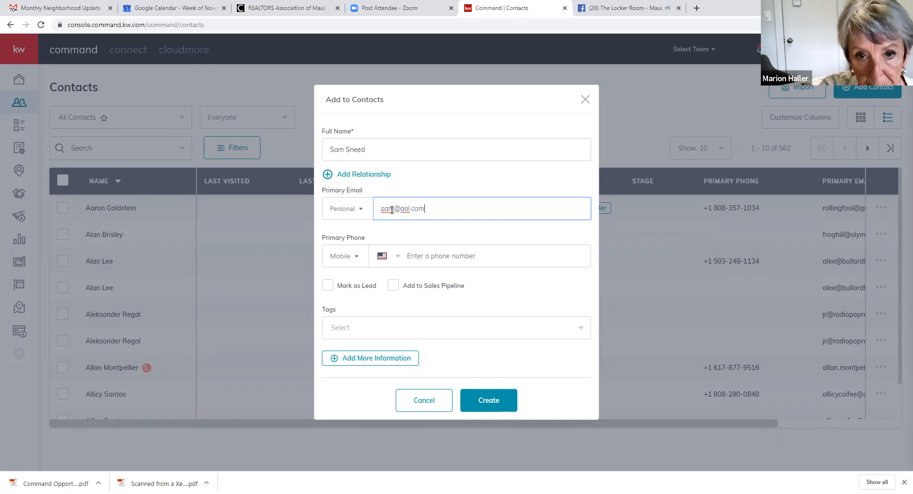
pyautogui.click(427, 257)
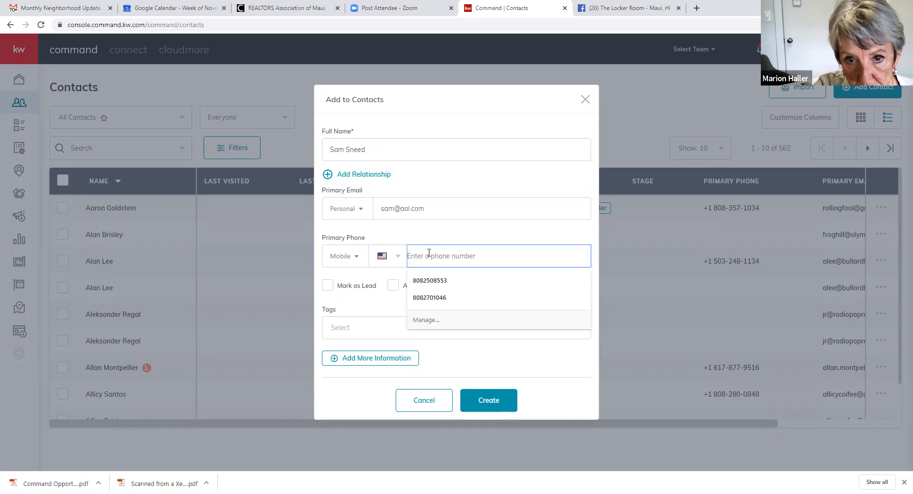
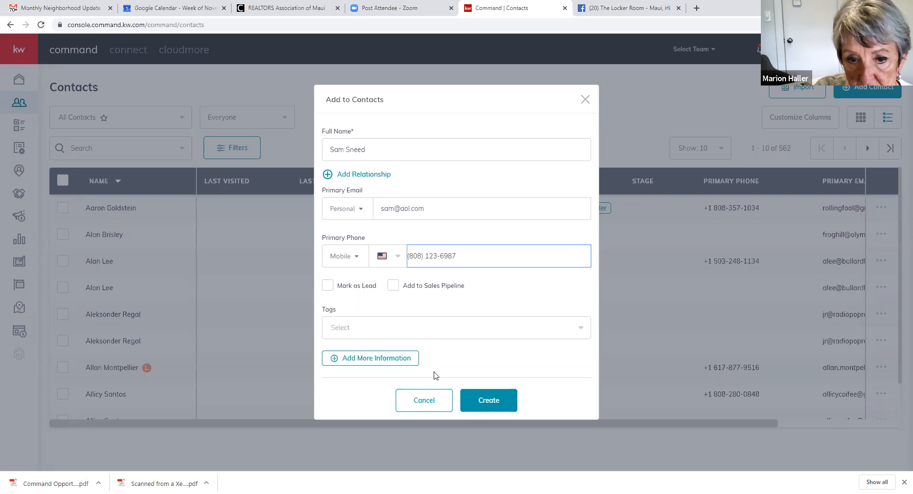
# - Tag the new contact as Buyer
pyautogui.click(356, 334)
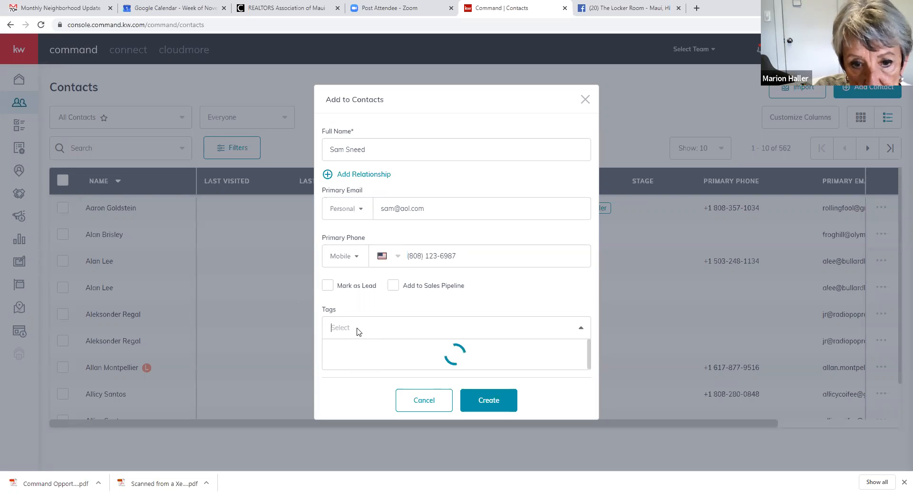
pyautogui.scroll(-3, 415, 345)
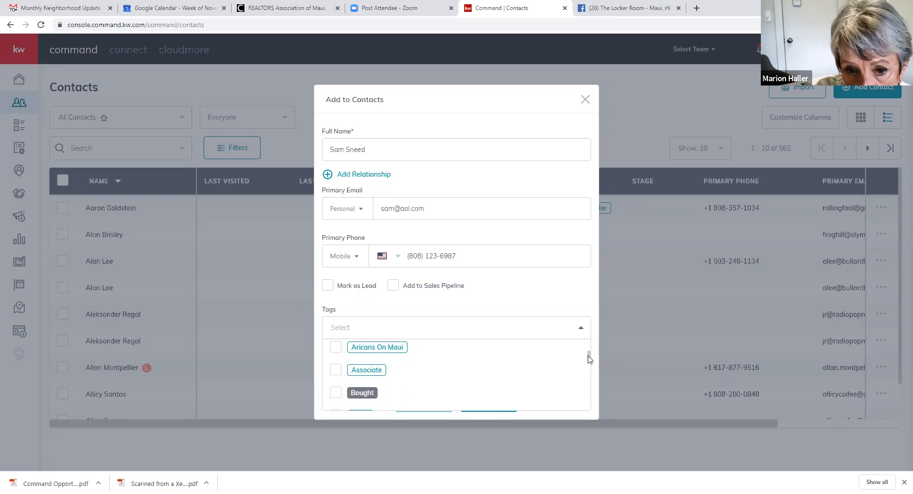
pyautogui.moveTo(590, 361); pyautogui.dragTo(588, 366)
pyautogui.click(335, 370)
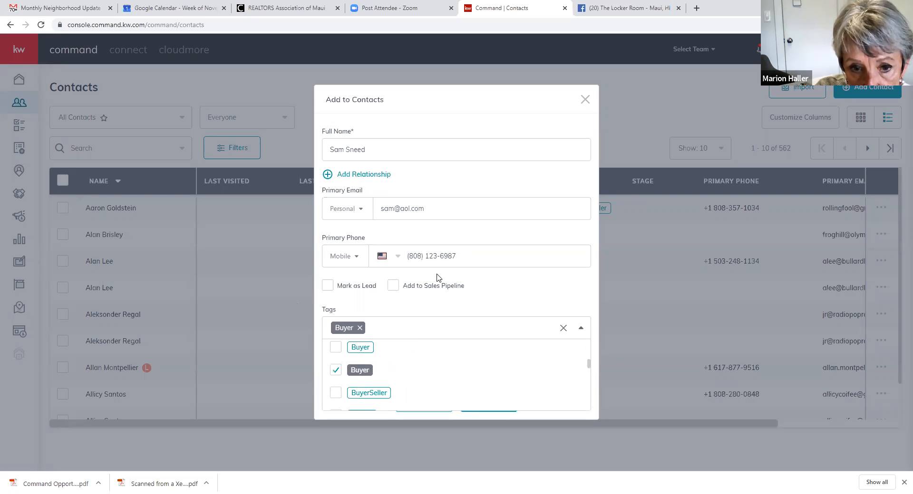
pyautogui.click(546, 288)
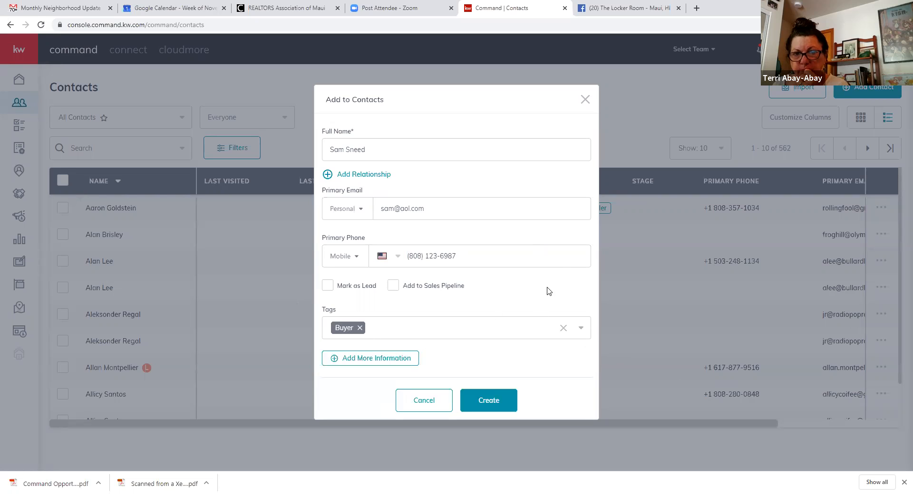
# - Expand the additional contact information sections and add the SOI tag
pyautogui.click(372, 364)
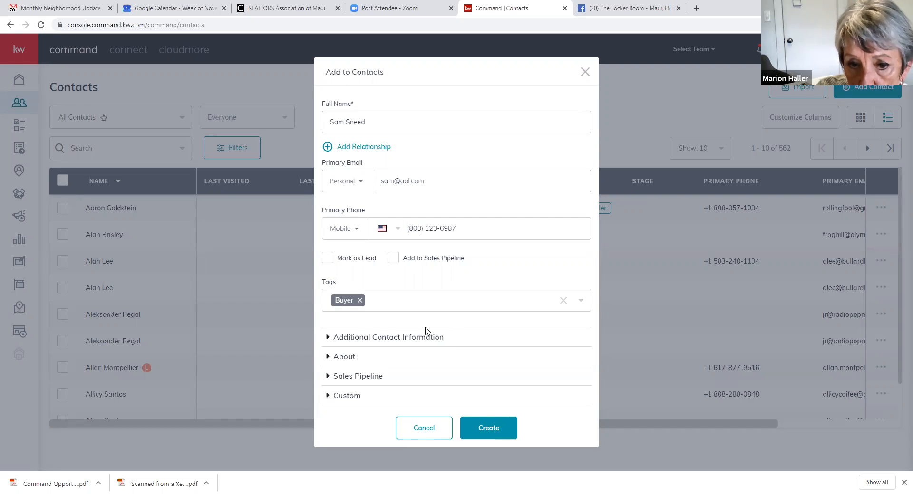
pyautogui.click(580, 301)
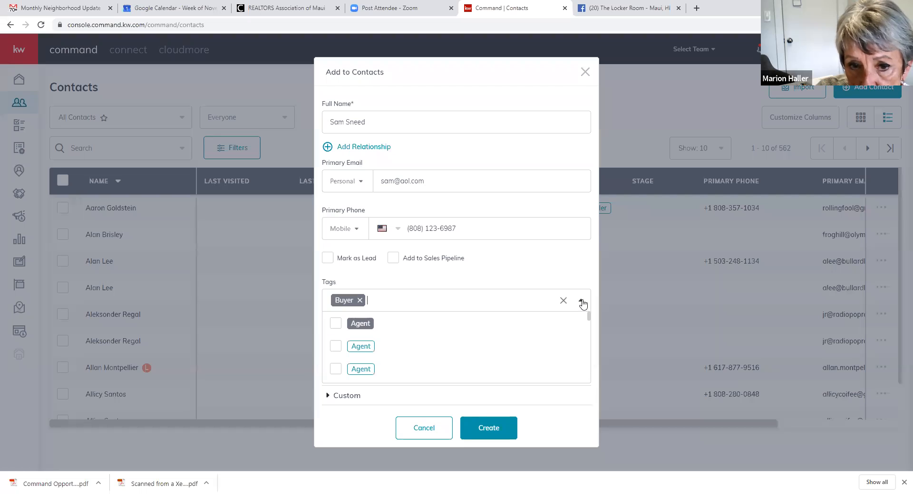
pyautogui.scroll(-2, 408, 348)
pyautogui.scroll(-5, 408, 348)
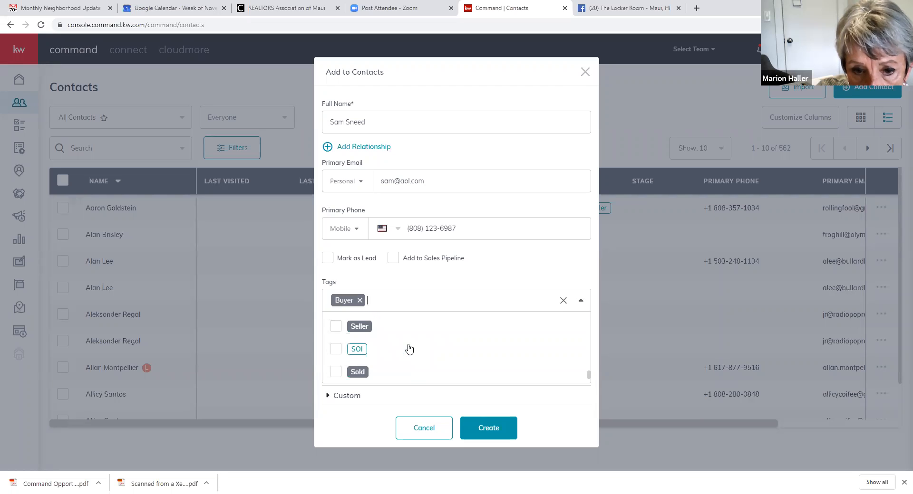
pyautogui.click(335, 352)
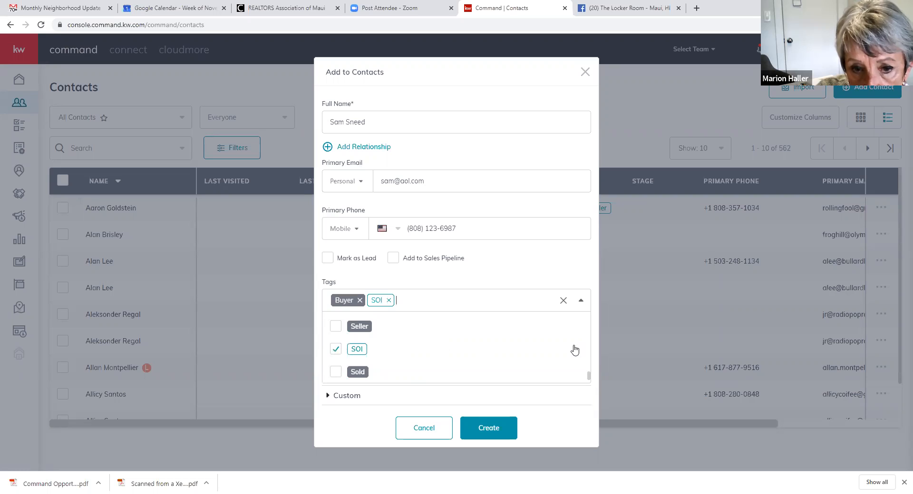
# - Dismiss the invalid-phone error, retype the end of the mobile number, and create the contact
pyautogui.click(493, 432)
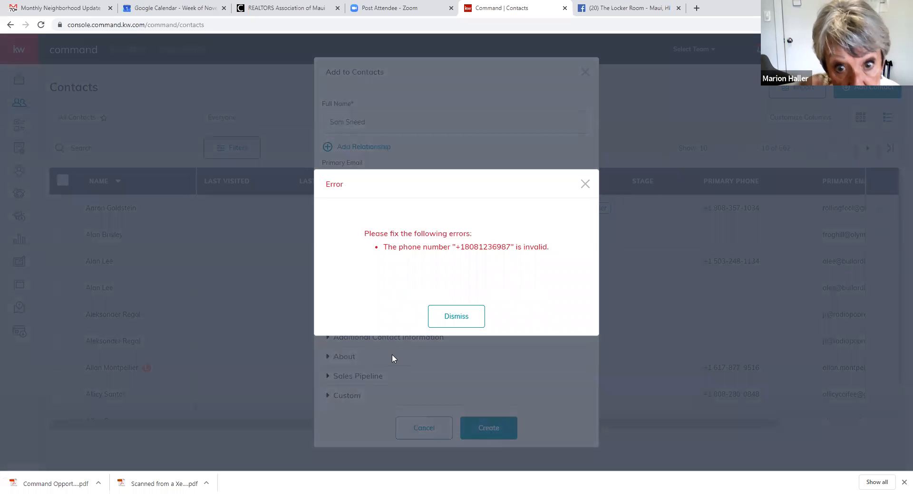
pyautogui.click(464, 323)
pyautogui.click(468, 311)
pyautogui.click(456, 224)
pyautogui.moveTo(457, 224); pyautogui.dragTo(426, 227)
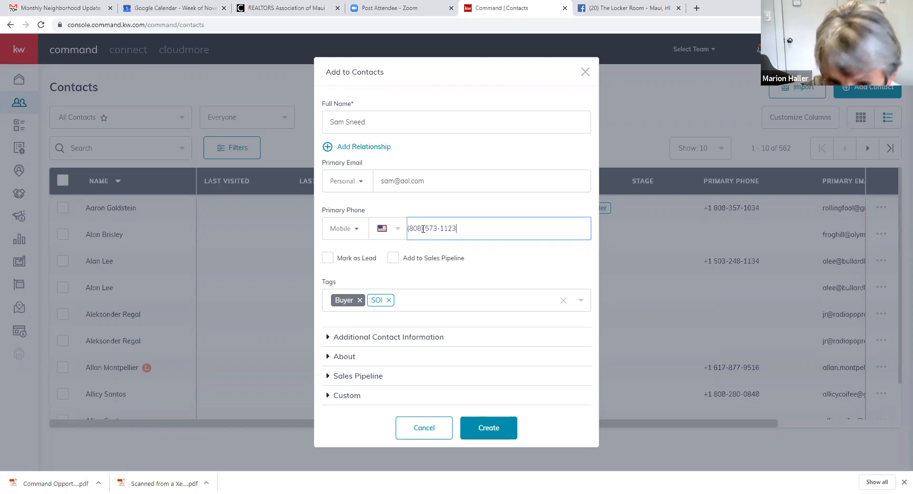
pyautogui.click(493, 432)
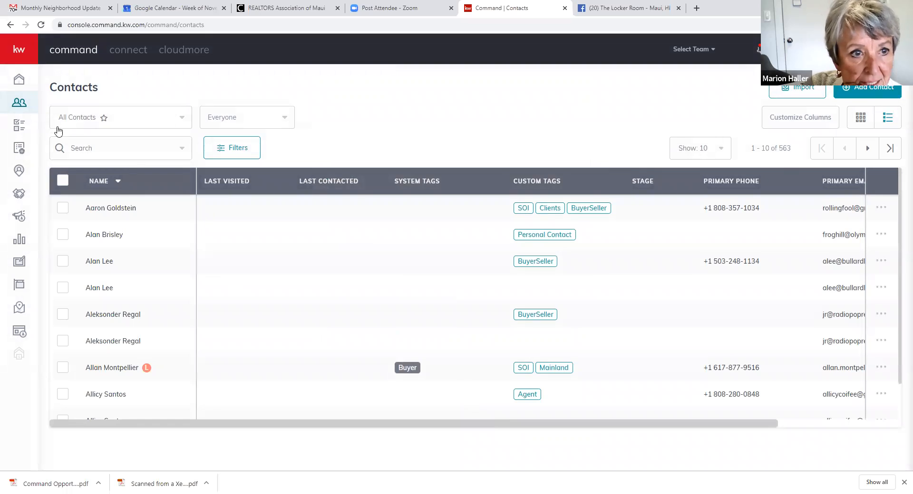
# - Close the contact search options and open the Opportunities dashboard
pyautogui.click(83, 143)
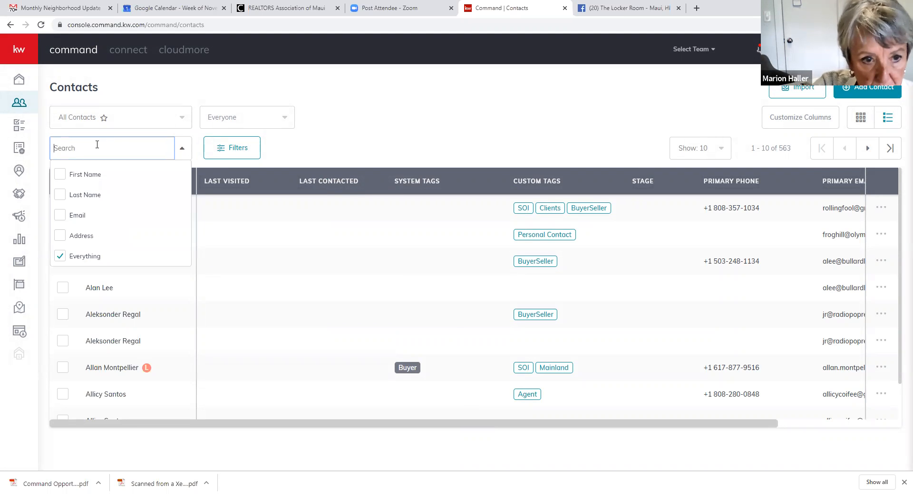
pyautogui.click(160, 77)
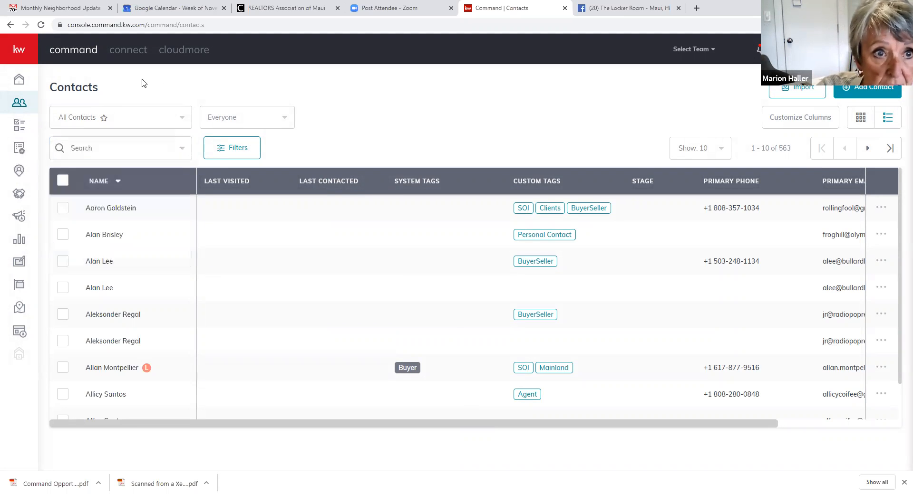
pyautogui.click(18, 196)
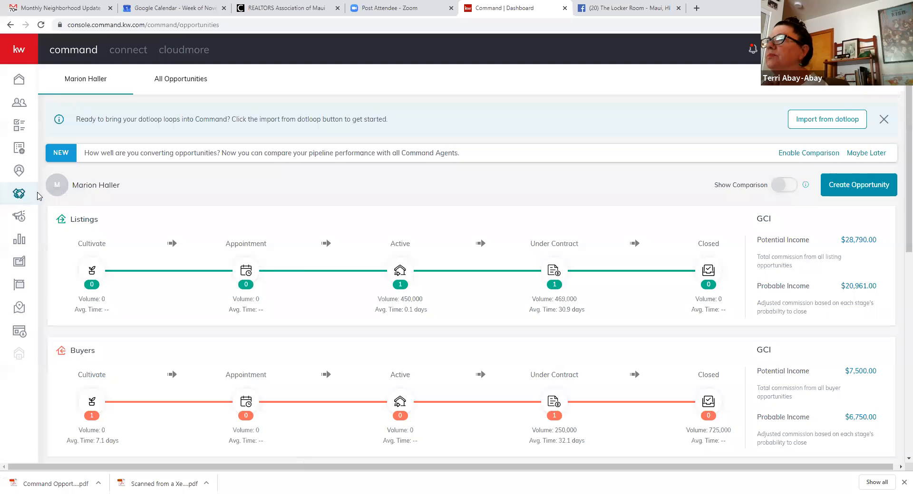
pyautogui.scroll(-2, 107, 211)
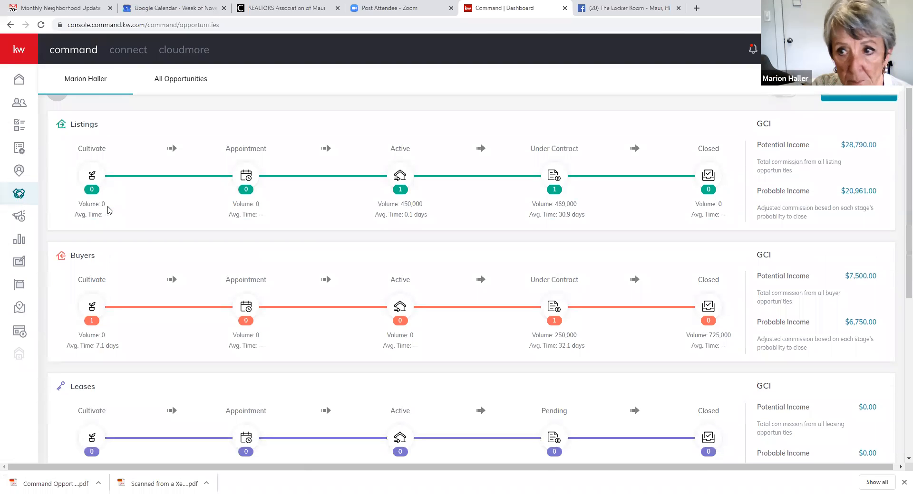
pyautogui.scroll(2, 107, 211)
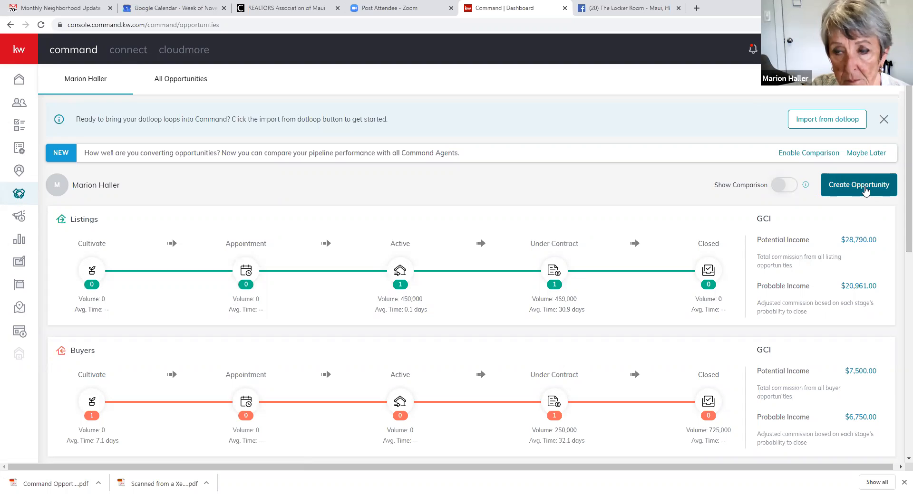
# - Start a new Buyer opportunity and select the client contact by searching their surname
pyautogui.click(863, 190)
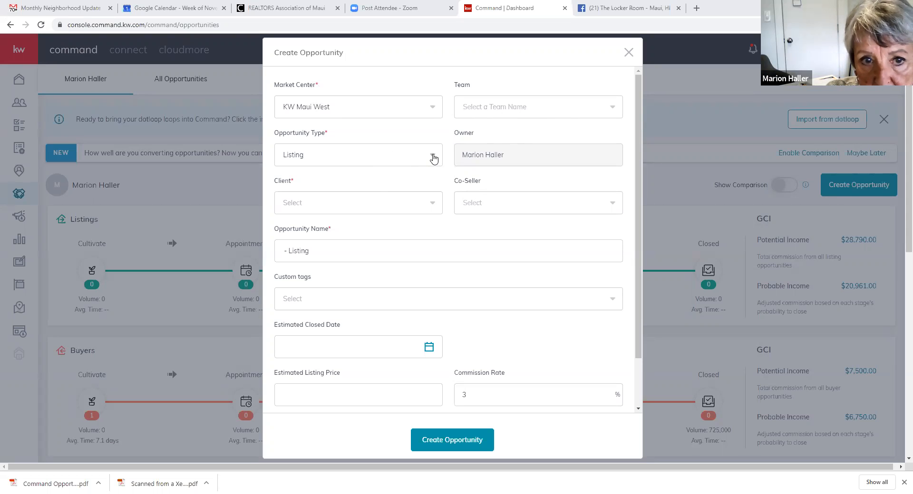
pyautogui.click(434, 158)
pyautogui.click(351, 192)
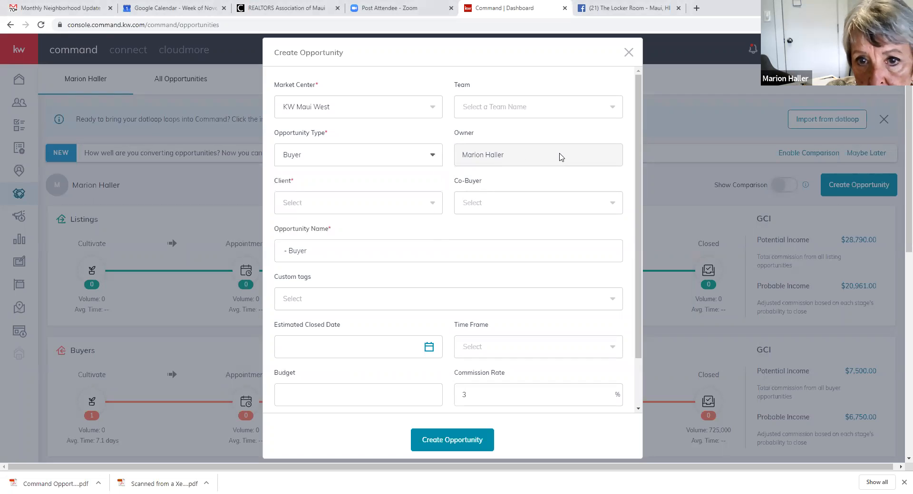
pyautogui.click(327, 205)
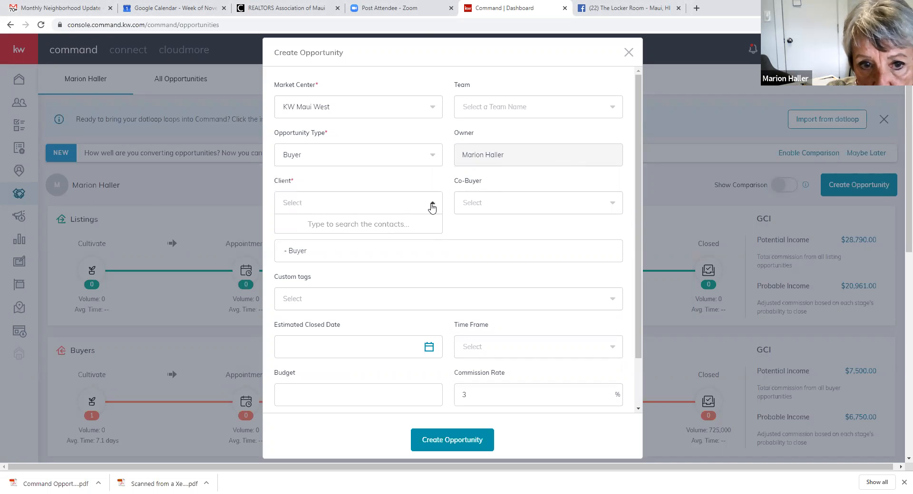
pyautogui.write('Sneed')
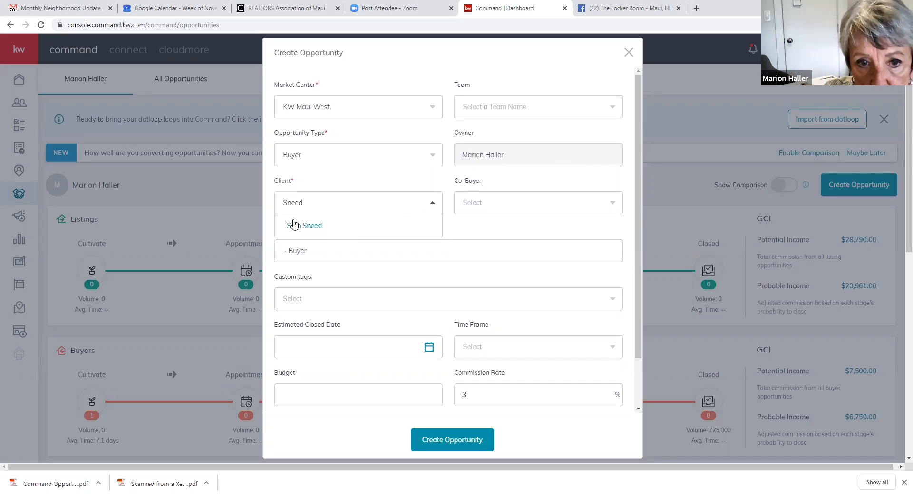
pyautogui.click(294, 231)
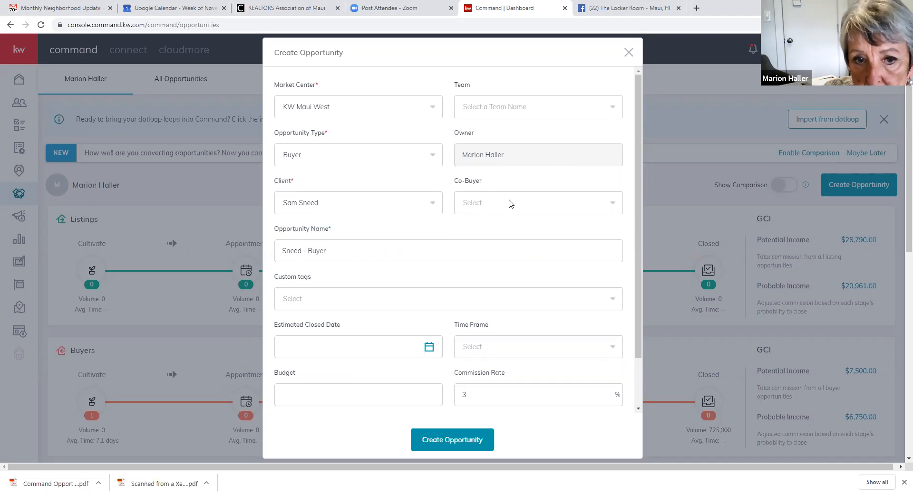
# - Rename the opportunity to the property address, a semicolon, and the client's surname
pyautogui.click(341, 250)
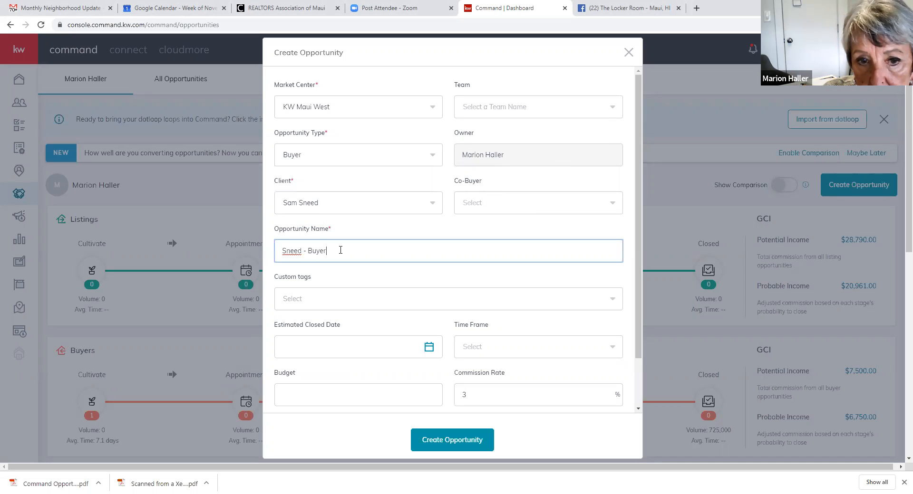
pyautogui.moveTo(331, 251); pyautogui.dragTo(274, 257)
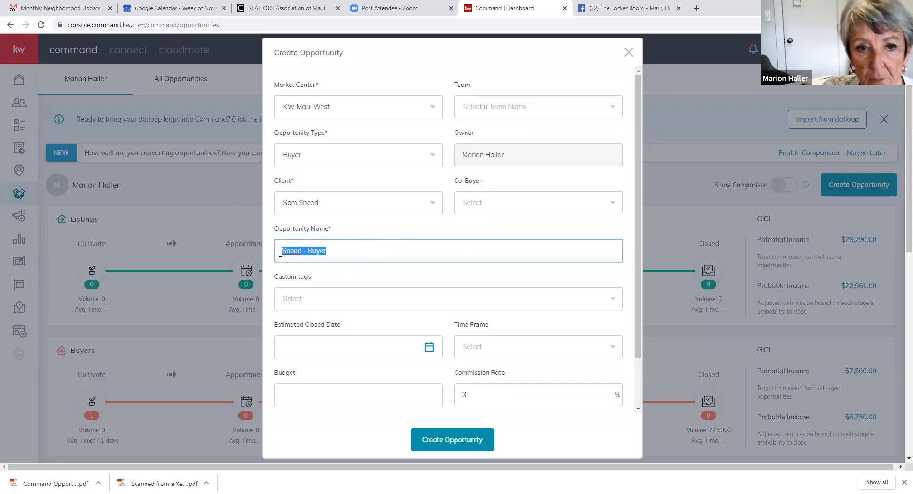
pyautogui.click(285, 250)
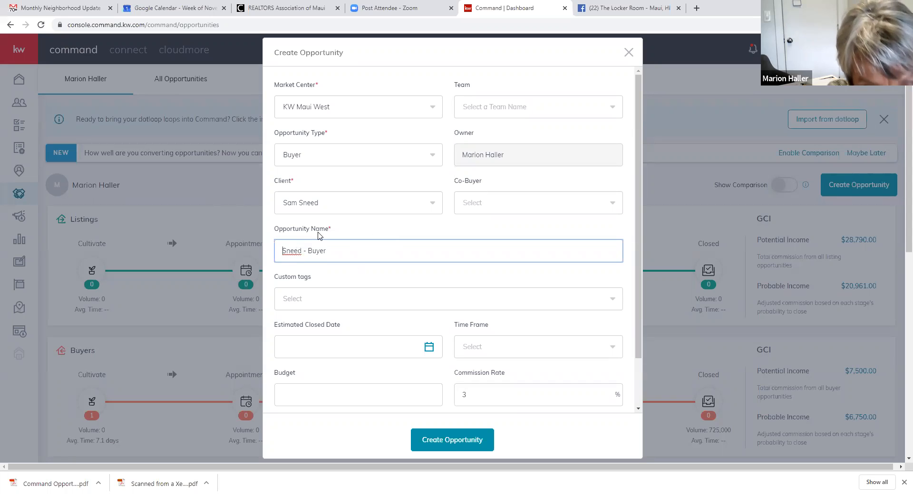
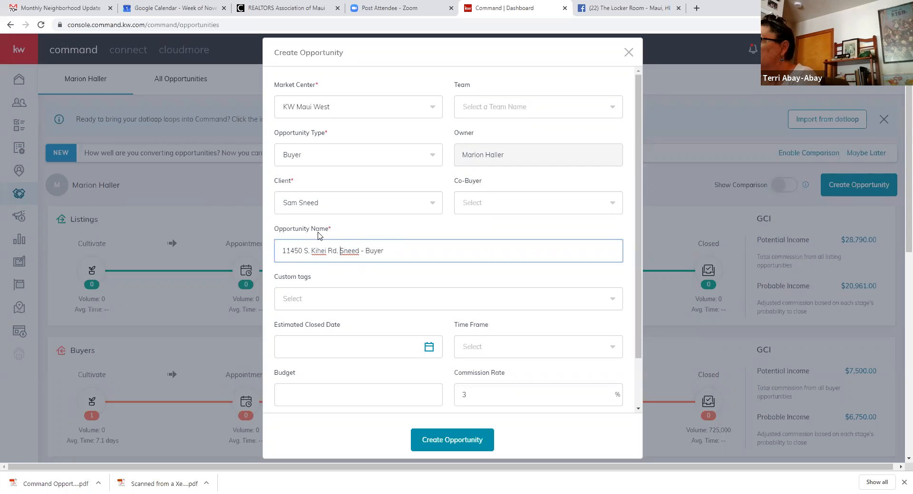
pyautogui.write(';')
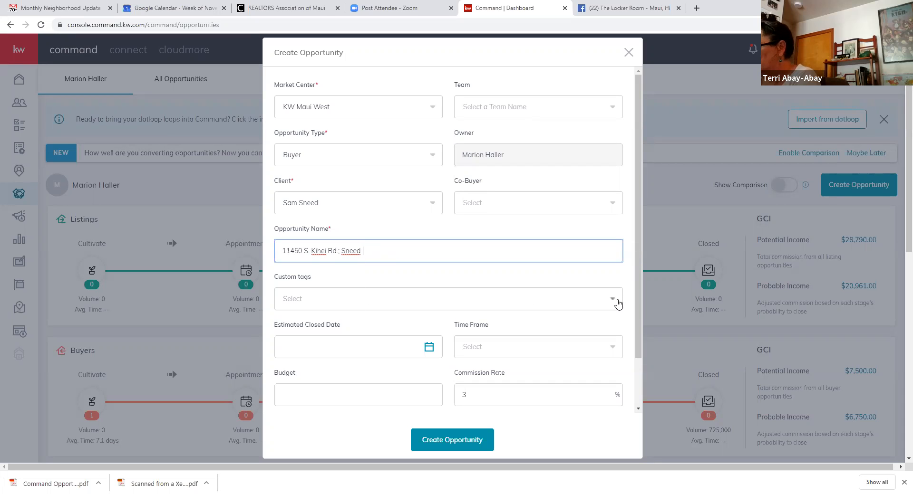
# - Add the Test custom tag to the opportunity
pyautogui.click(614, 300)
pyautogui.click(615, 300)
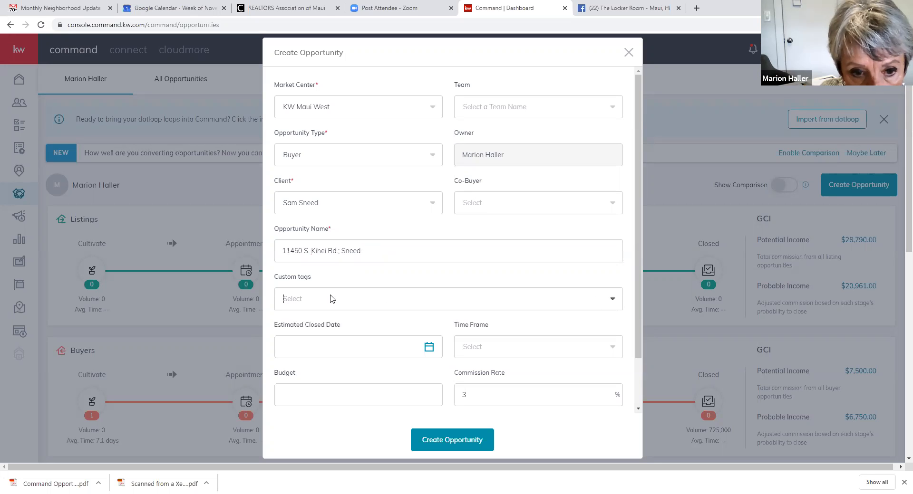
pyautogui.click(288, 321)
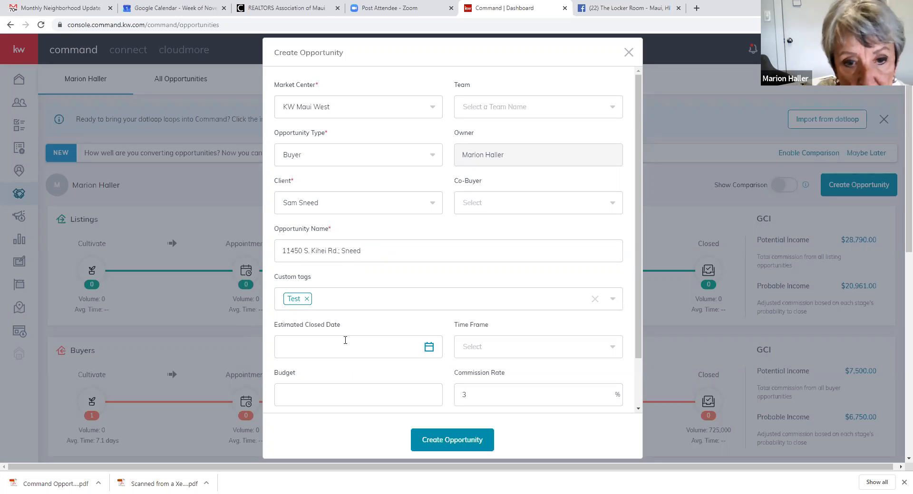
pyautogui.click(430, 348)
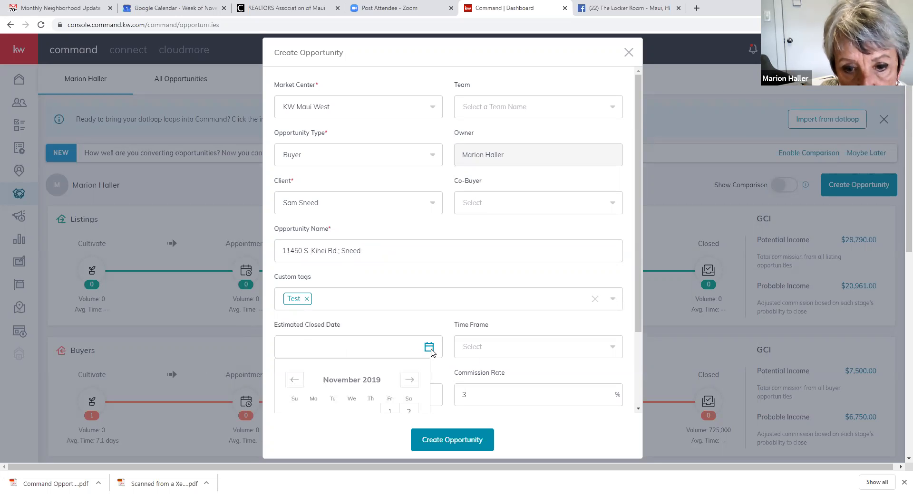
# - Set the estimated closed date to December 16, 2019
pyautogui.scroll(-2, 375, 378)
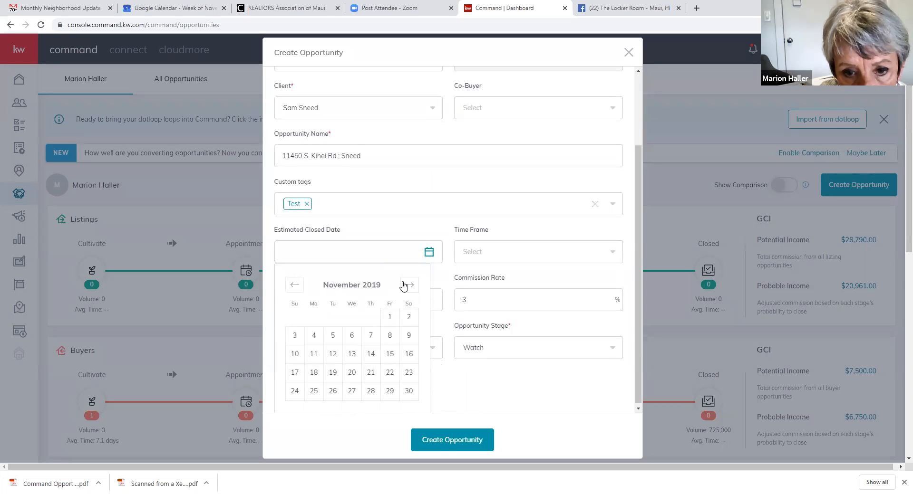
pyautogui.click(408, 285)
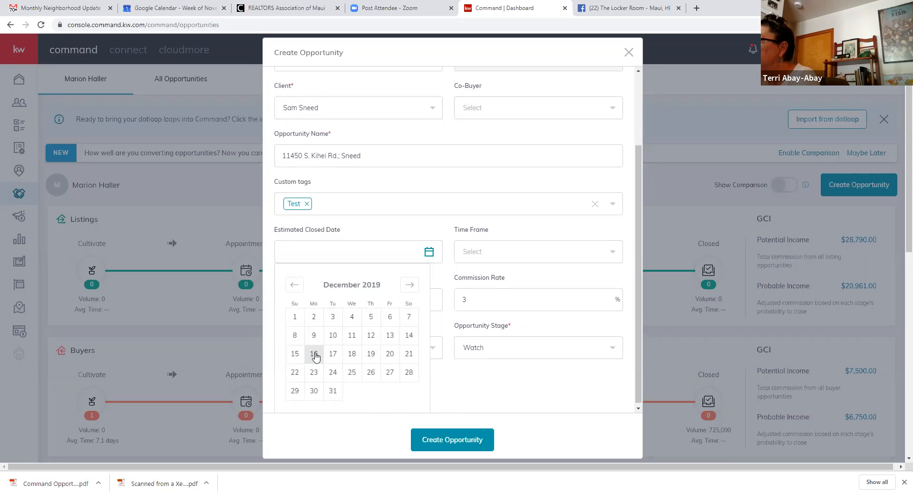
pyautogui.click(315, 356)
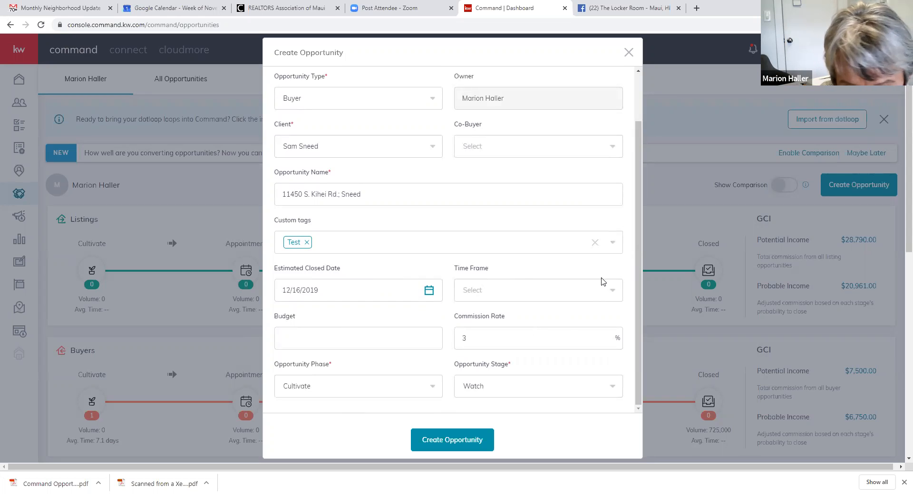
pyautogui.click(612, 291)
pyautogui.click(613, 291)
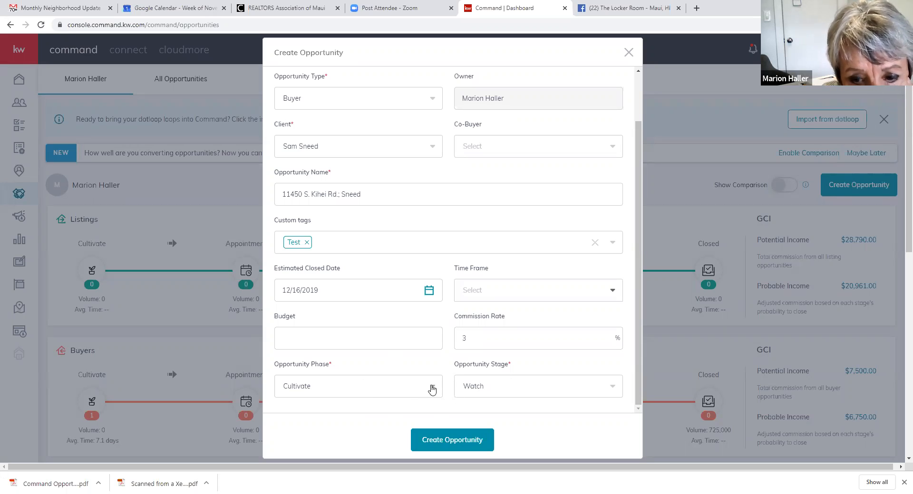
# - Set phase to Active and stage to Negotiations, then create the opportunity
pyautogui.click(432, 390)
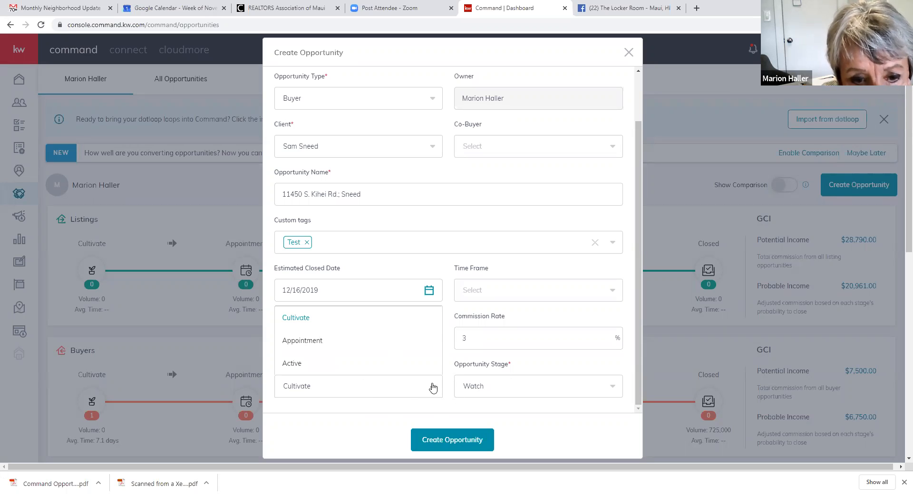
pyautogui.scroll(-3, 421, 348)
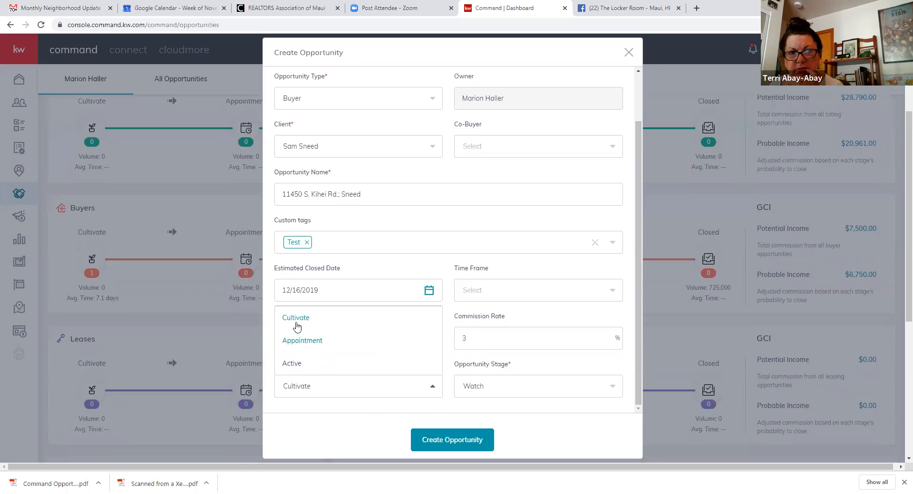
pyautogui.click(298, 365)
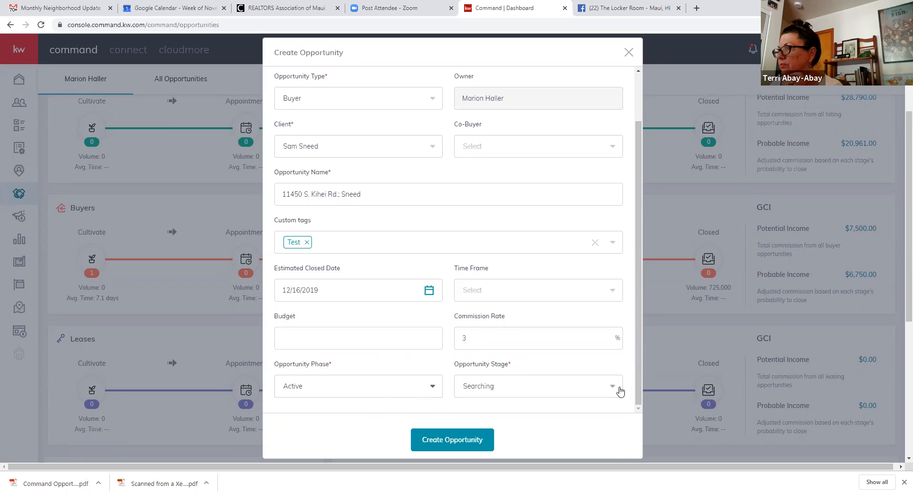
pyautogui.click(620, 391)
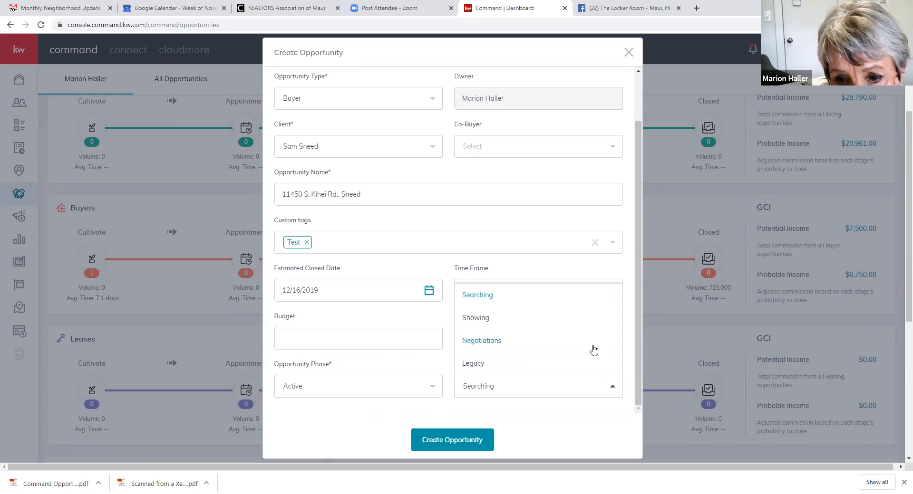
pyautogui.scroll(-2, 593, 351)
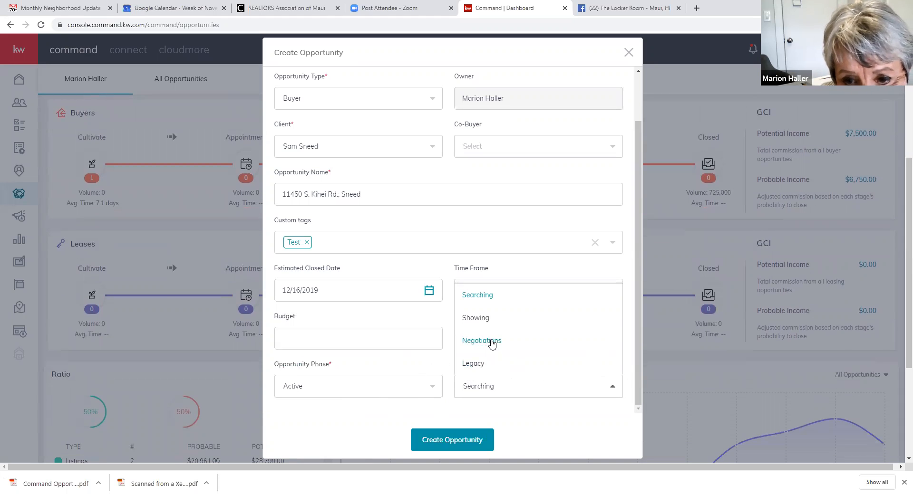
pyautogui.click(492, 340)
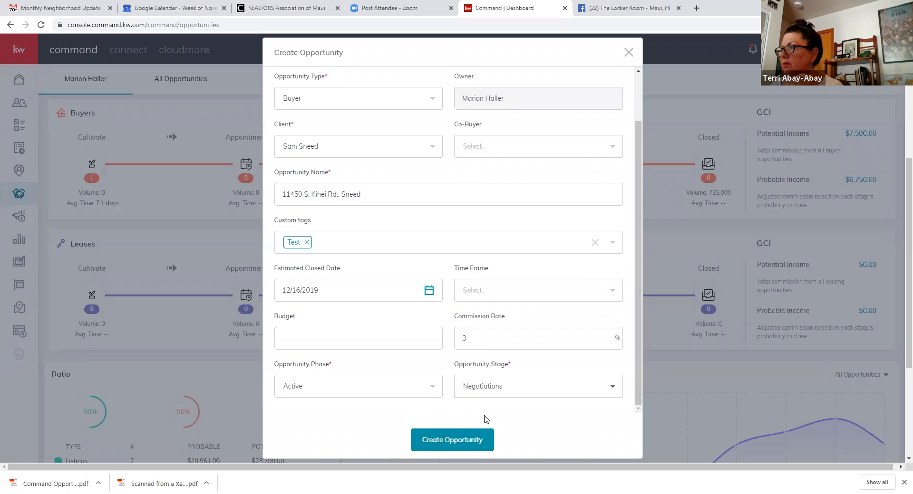
pyautogui.click(440, 444)
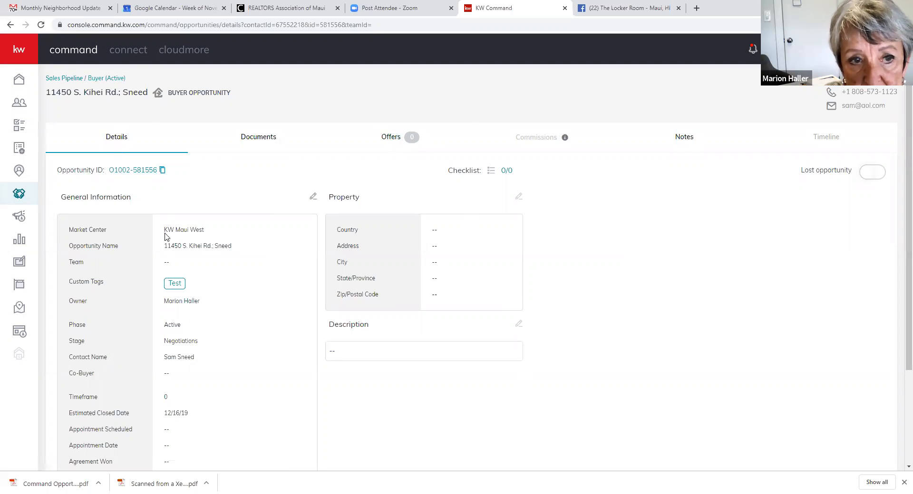
# - Open the buyer opportunity's Documents tab
pyautogui.click(255, 139)
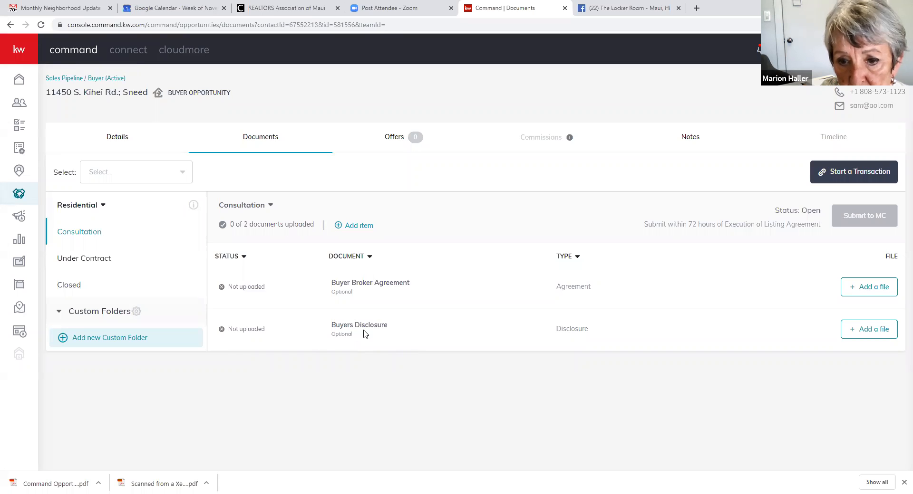
# - Open the Under Contract folder and scroll through its 27 documents
pyautogui.click(68, 261)
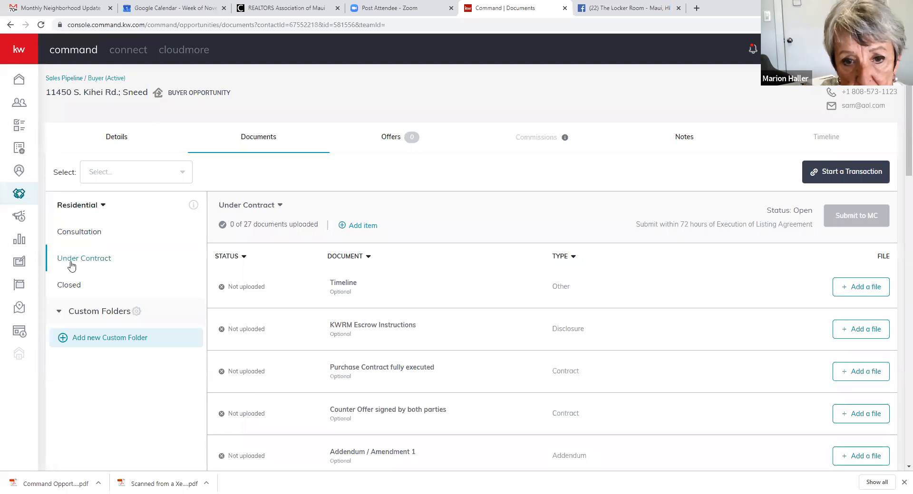
pyautogui.scroll(-10, 344, 286)
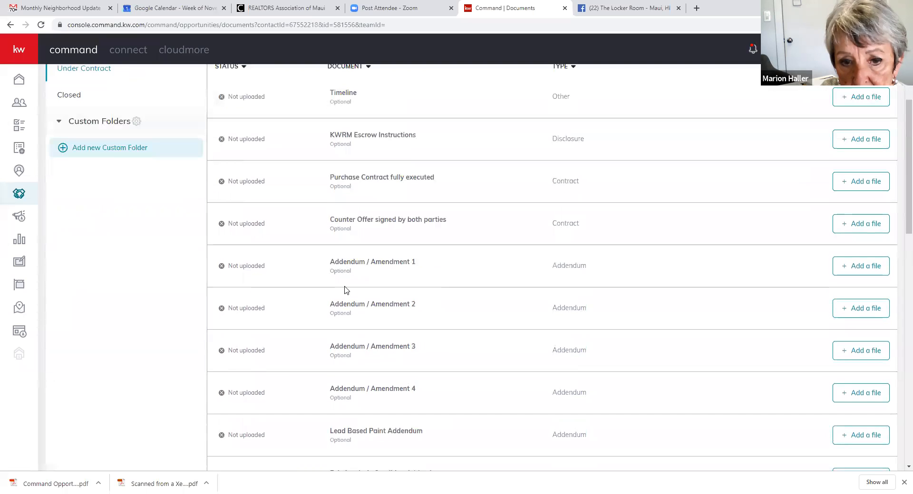
pyautogui.scroll(-8, 345, 286)
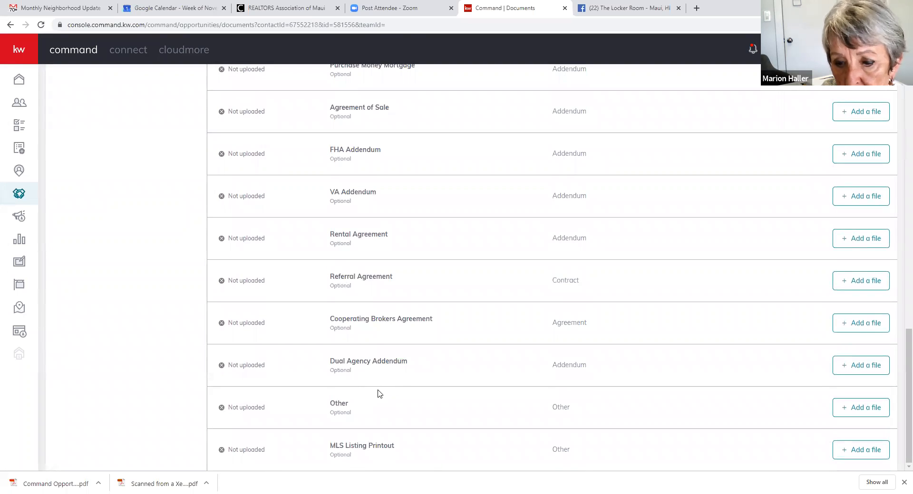
pyautogui.scroll(18, 379, 392)
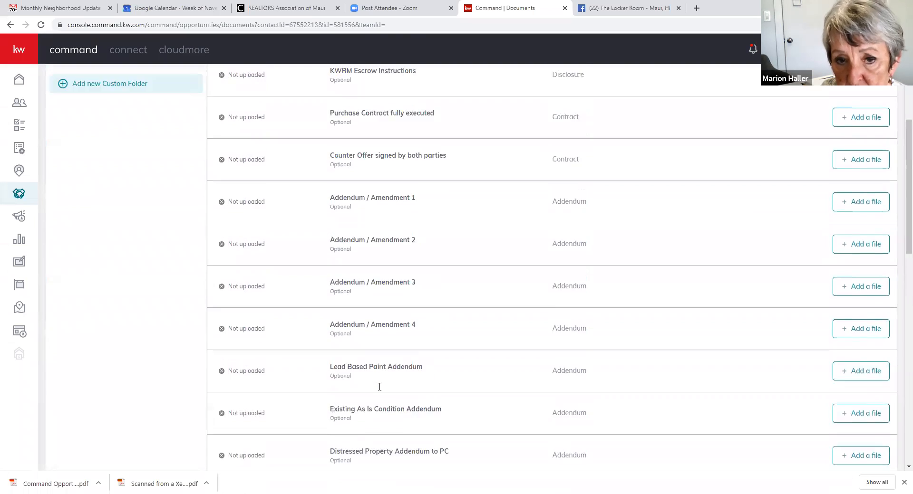
pyautogui.scroll(3, 380, 389)
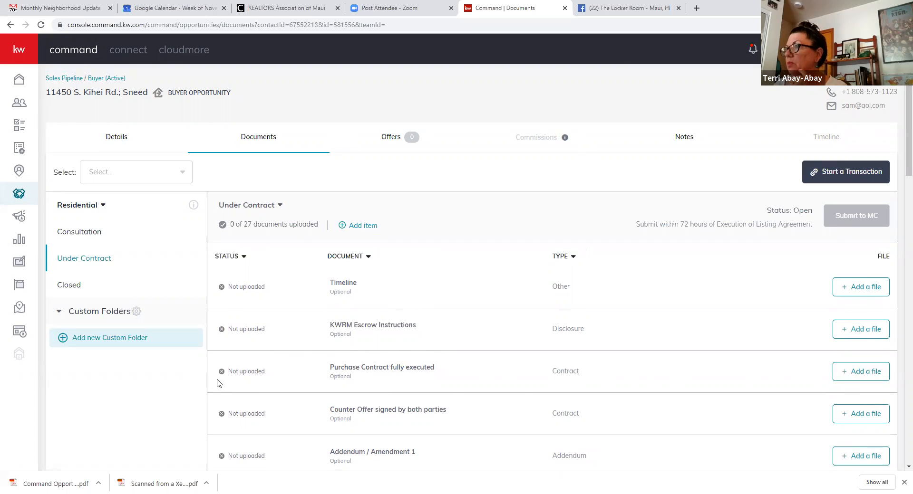
# - Drop command-opportunity-graphic.pdf into the upload area and assign it to Purchase Contract fully executed
pyautogui.click(864, 373)
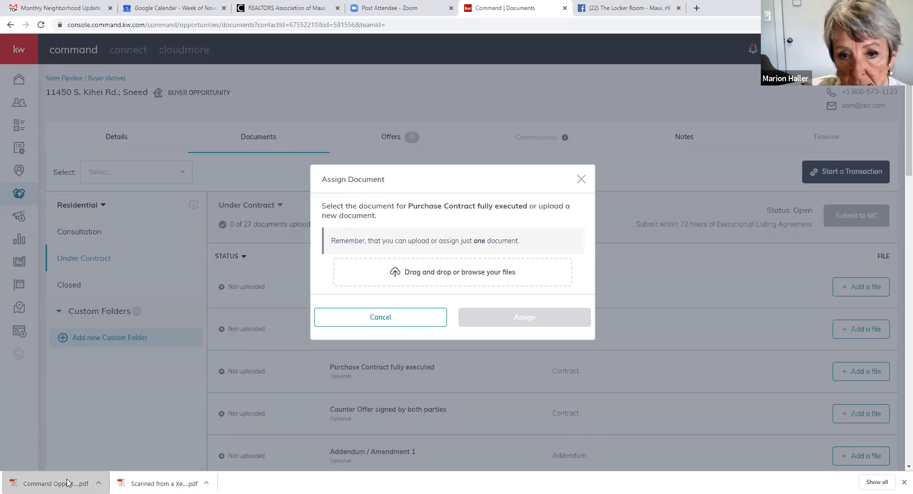
pyautogui.moveTo(67, 483); pyautogui.dragTo(450, 277)
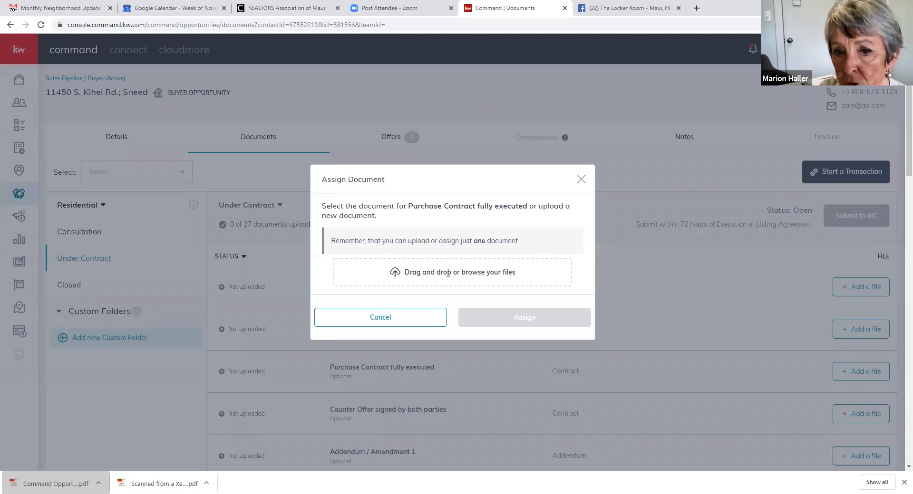
pyautogui.click(523, 322)
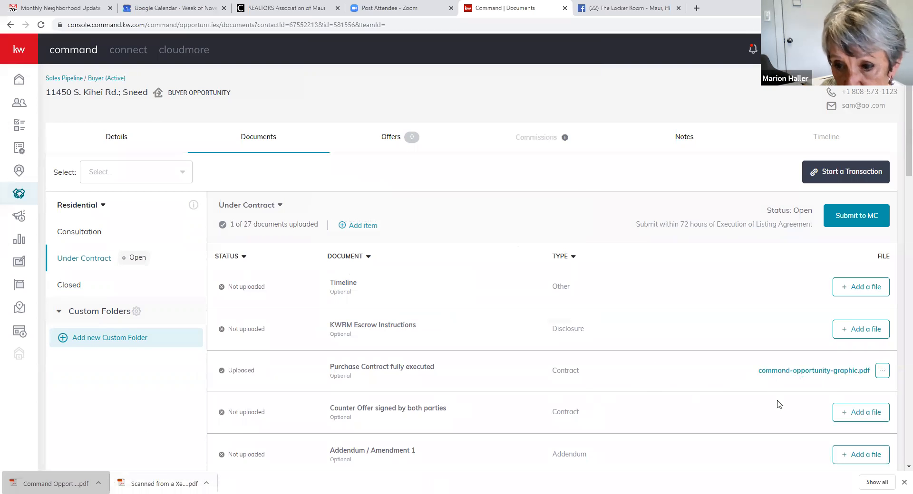
# - Browse to scanned-from-a-xerox-multifunction-printer-(42).pdf in Downloads and assign it to the Counter Offer
pyautogui.click(861, 418)
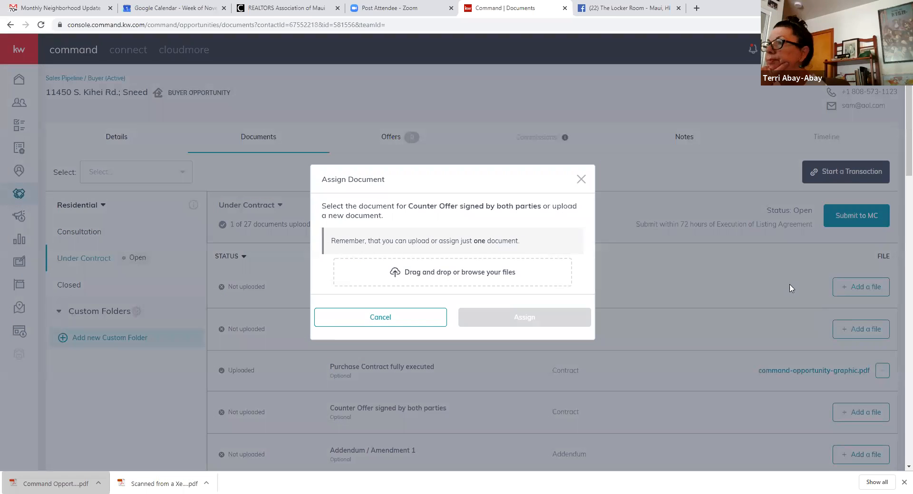
pyautogui.click(421, 277)
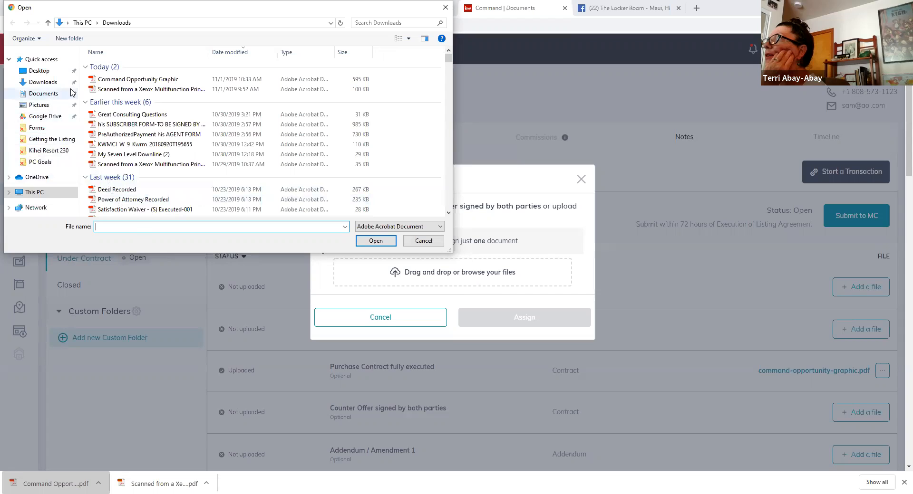
pyautogui.click(130, 92)
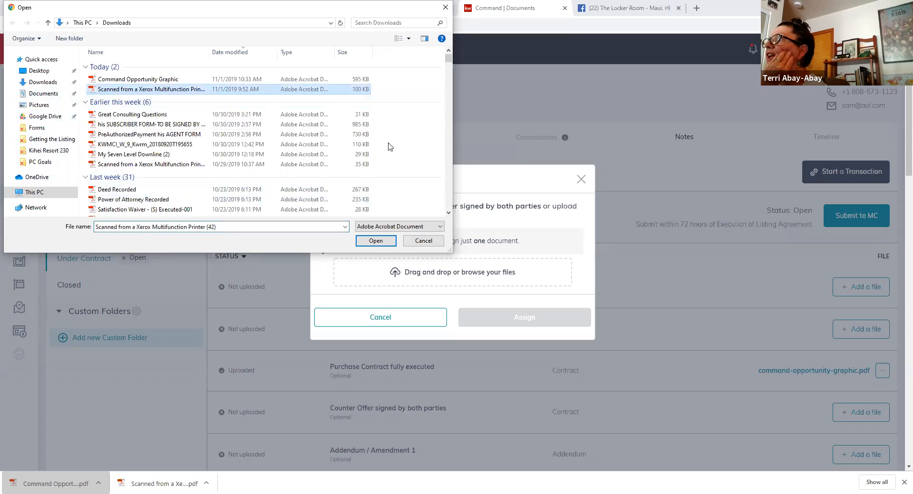
pyautogui.click(376, 241)
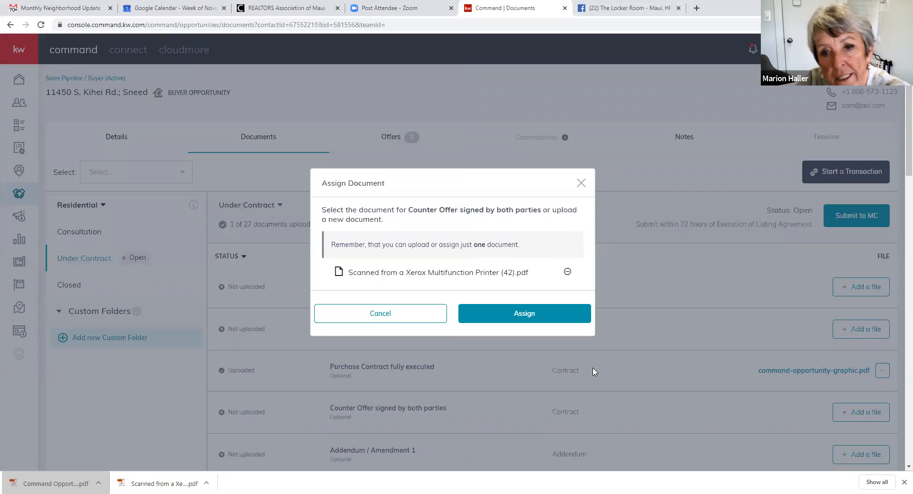
pyautogui.click(525, 317)
pyautogui.click(526, 318)
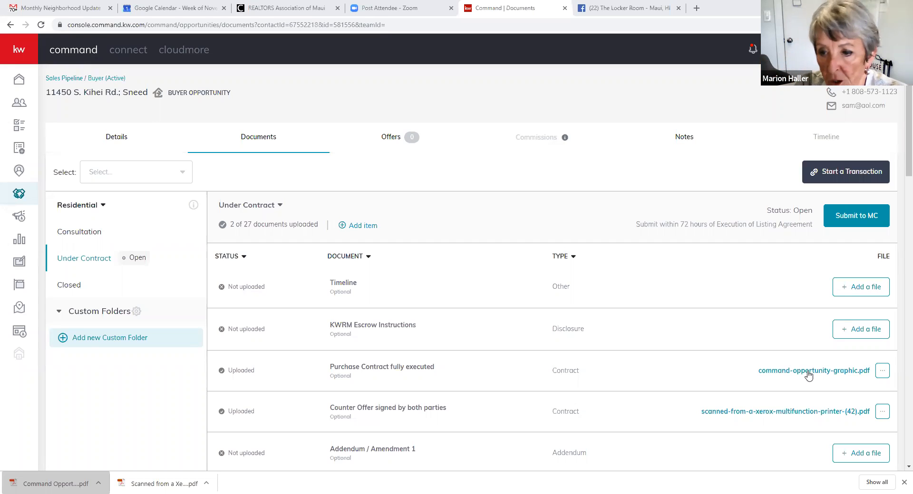
# - Remove command-opportunity-graphic.pdf from Purchase Contract fully executed so it reads Not uploaded
pyautogui.click(883, 374)
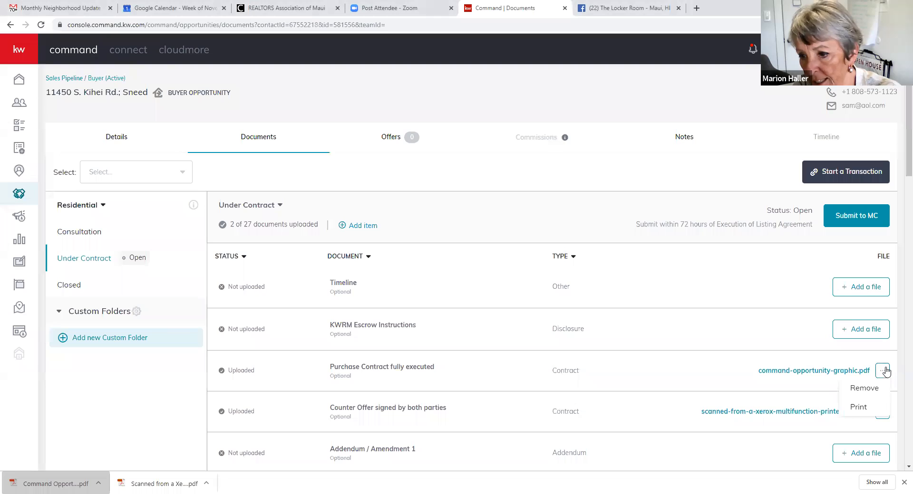
pyautogui.click(862, 389)
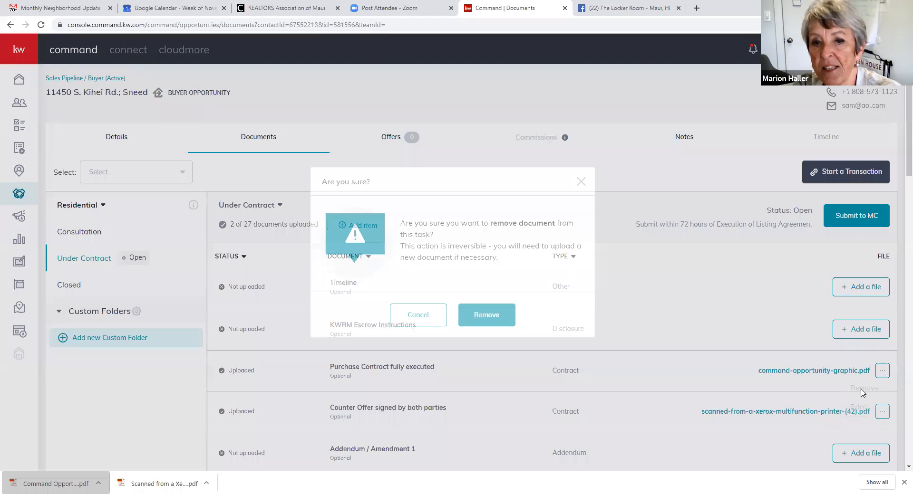
pyautogui.click(481, 317)
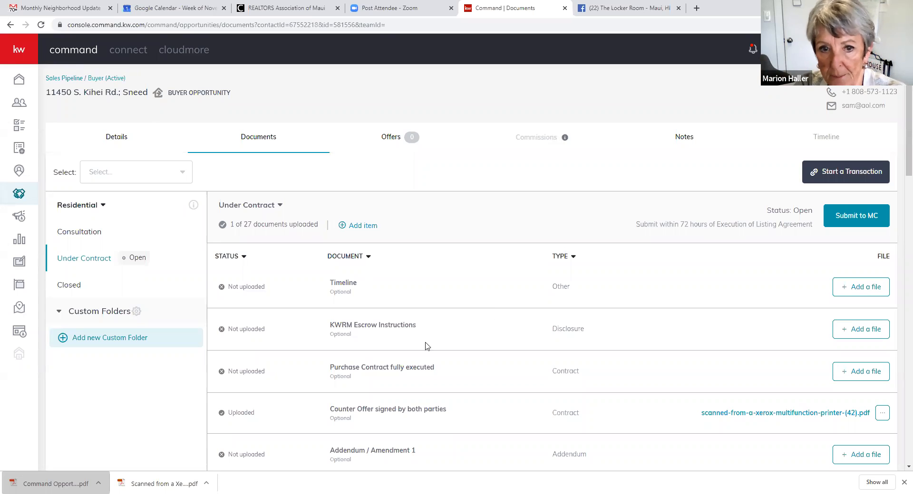
pyautogui.scroll(-5, 328, 360)
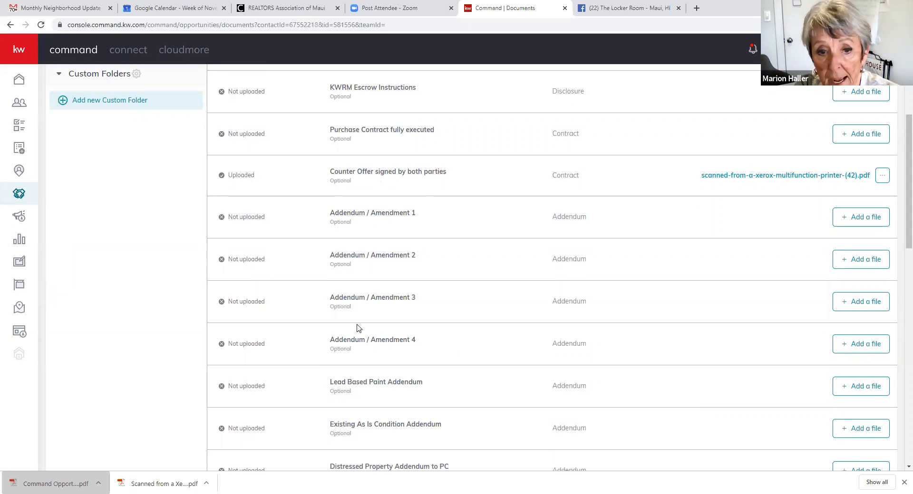
pyautogui.scroll(-4, 357, 327)
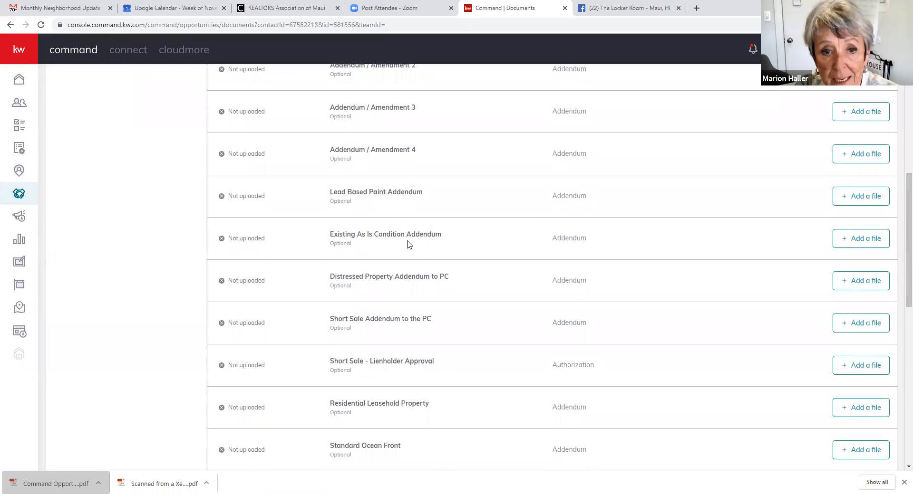
pyautogui.scroll(-2, 385, 327)
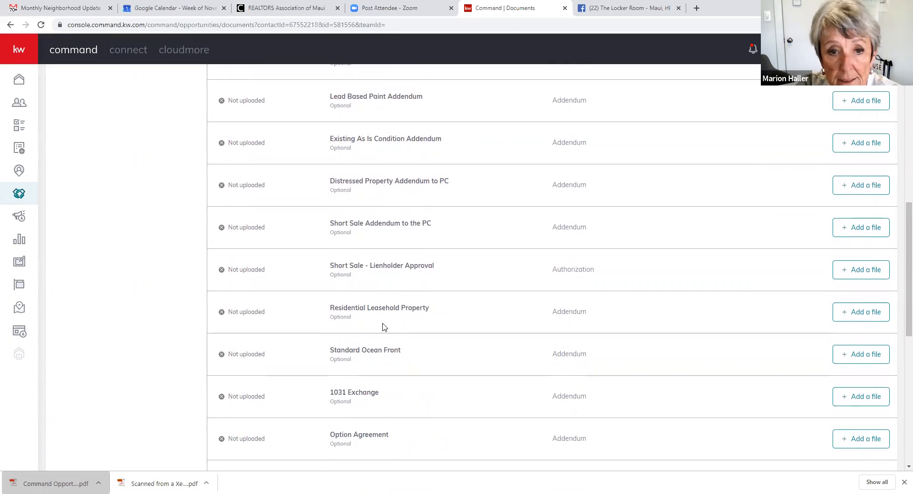
pyautogui.scroll(-2, 381, 326)
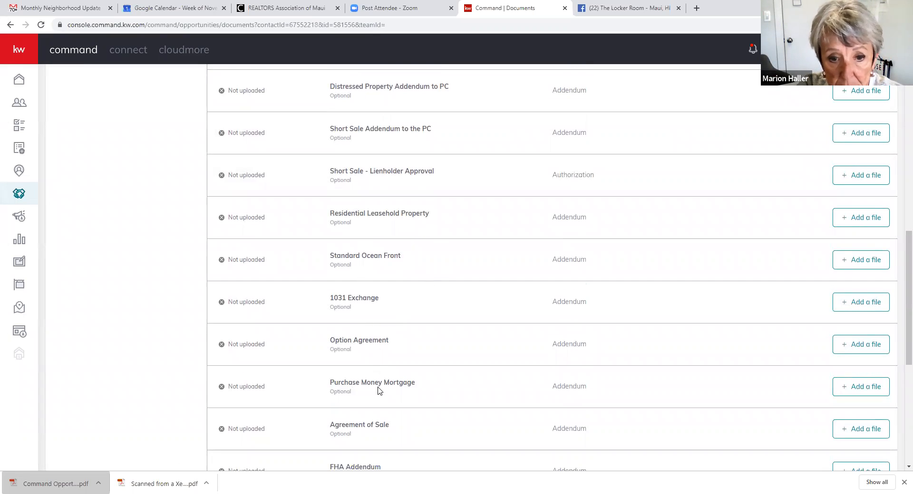
pyautogui.scroll(-3, 378, 392)
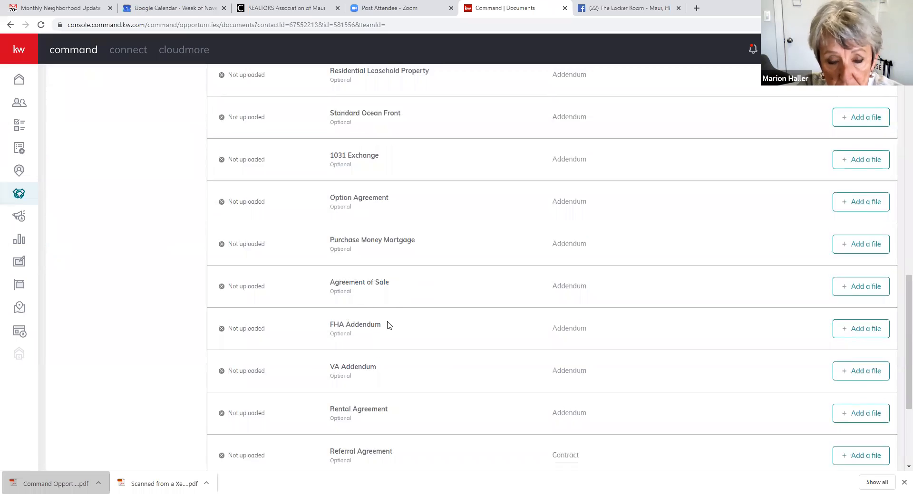
pyautogui.scroll(-3, 389, 325)
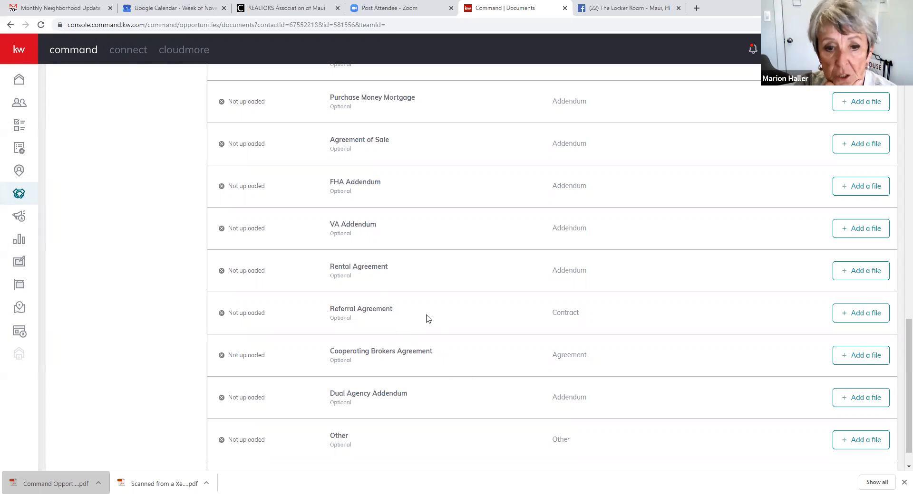
pyautogui.scroll(-1, 429, 361)
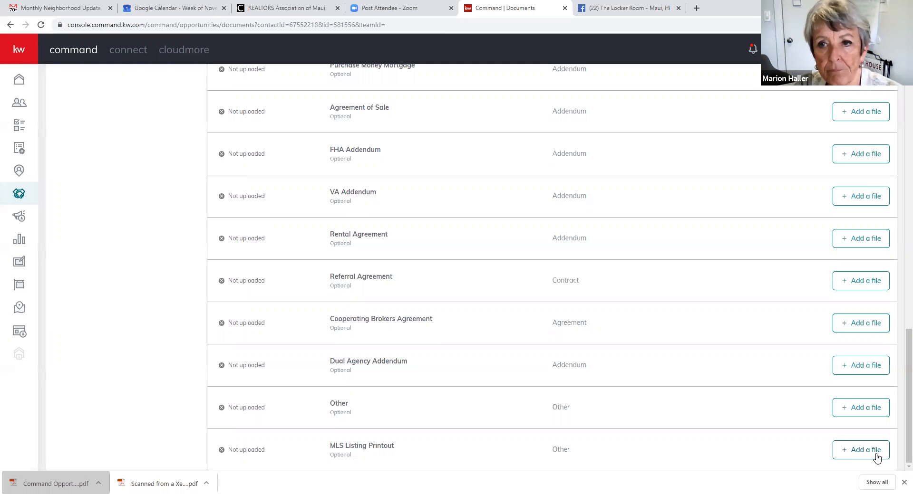
pyautogui.scroll(10, 418, 395)
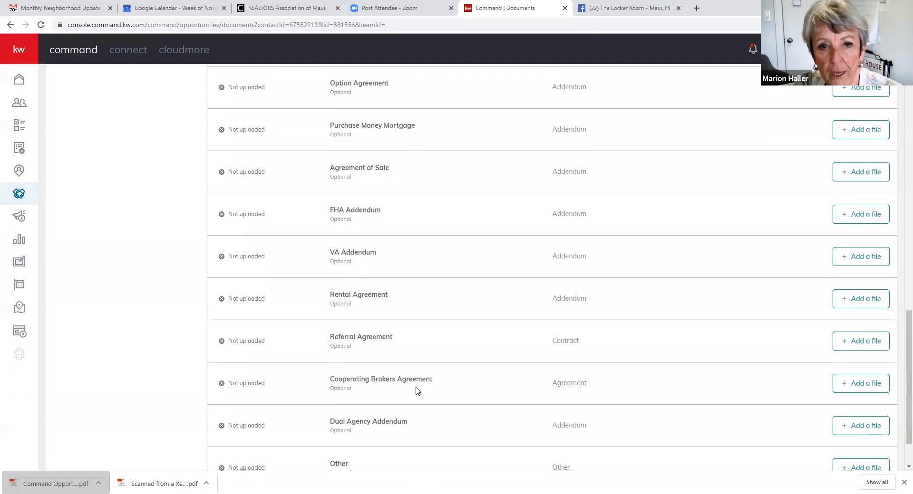
pyautogui.scroll(9, 417, 389)
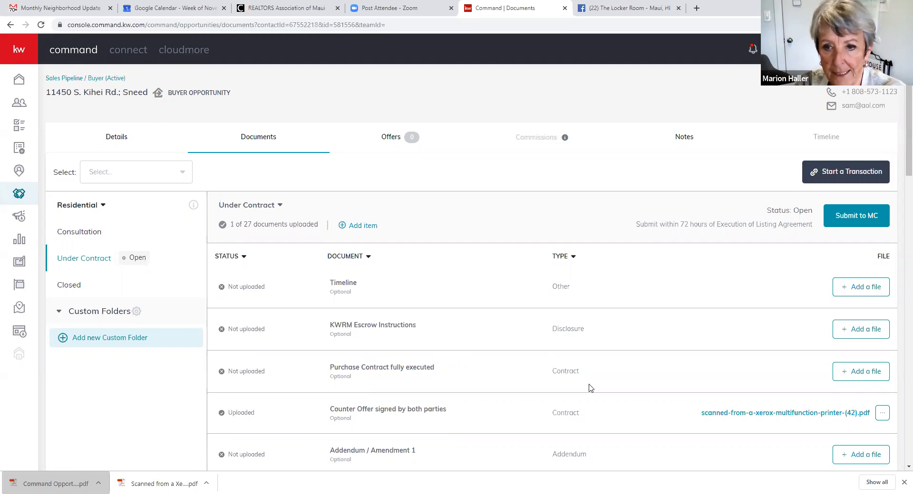
pyautogui.scroll(-19, 590, 388)
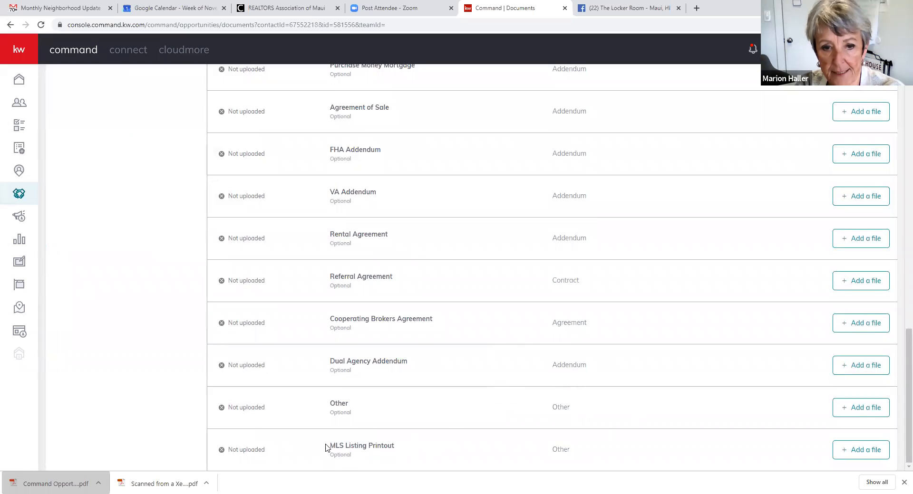
pyautogui.scroll(9, 328, 428)
pyautogui.scroll(10, 330, 394)
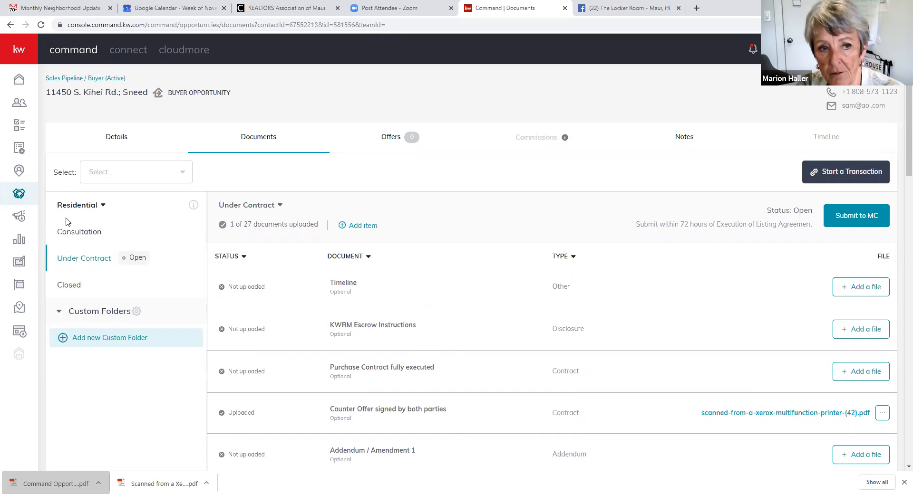
# - Open the Closed folder and scroll through its 40-document checklist, 0 uploaded
pyautogui.click(66, 287)
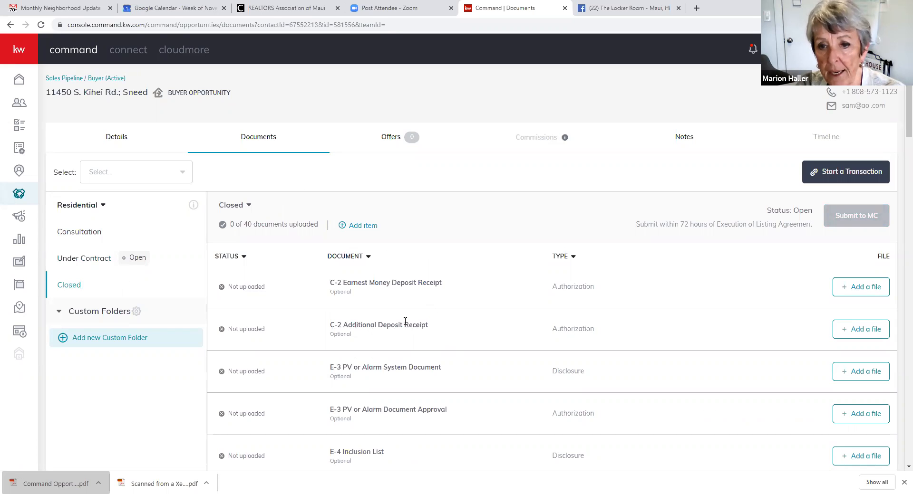
pyautogui.scroll(-3, 409, 299)
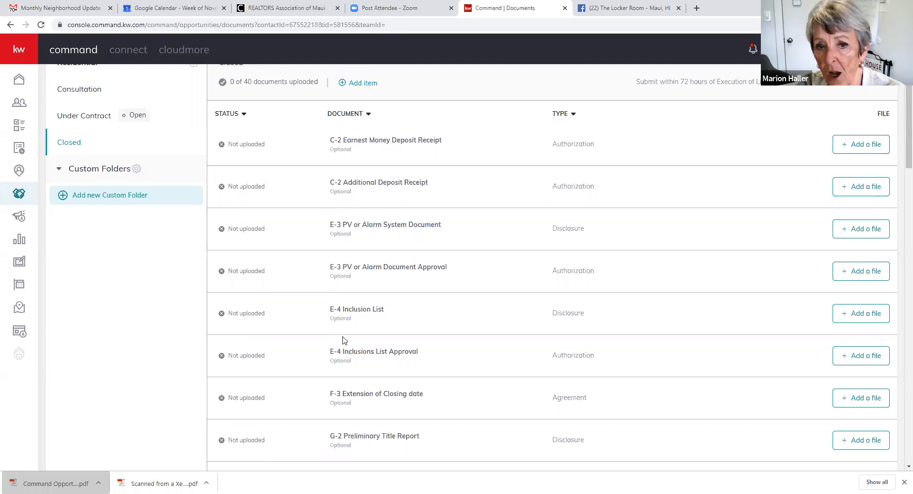
pyautogui.scroll(-2, 340, 347)
pyautogui.scroll(-3, 339, 347)
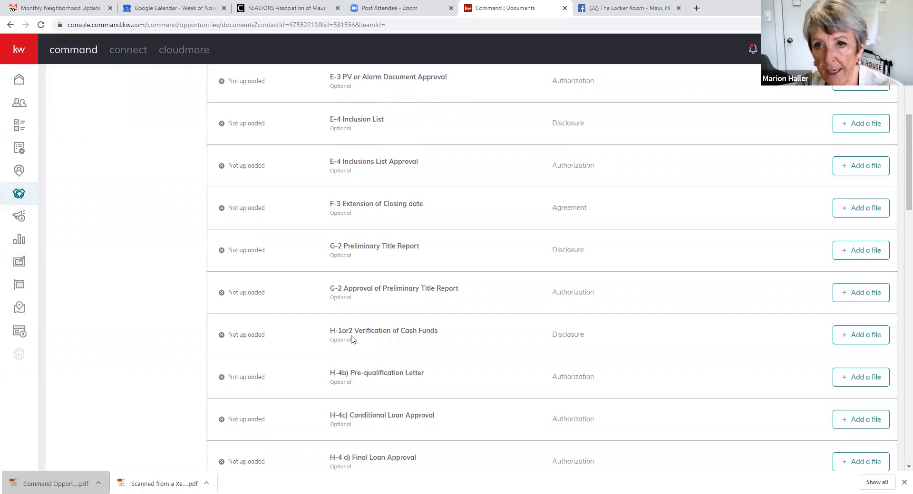
pyautogui.scroll(5, 352, 339)
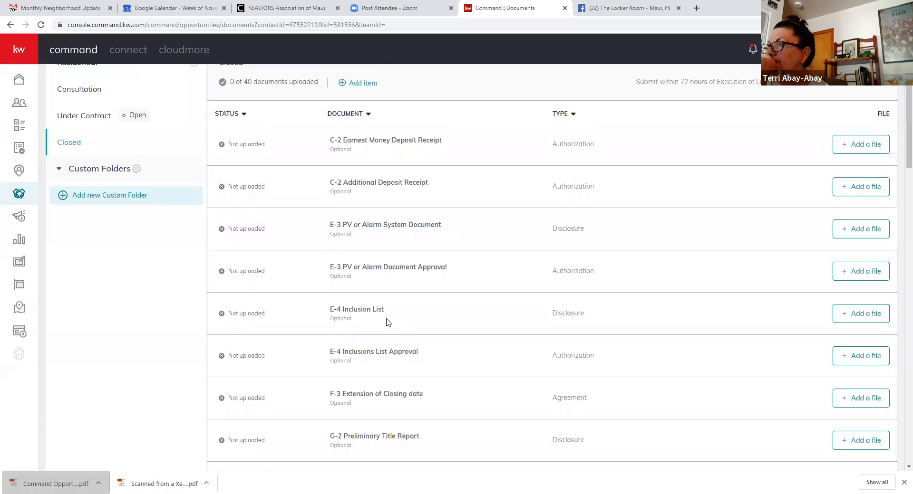
pyautogui.scroll(1, 391, 323)
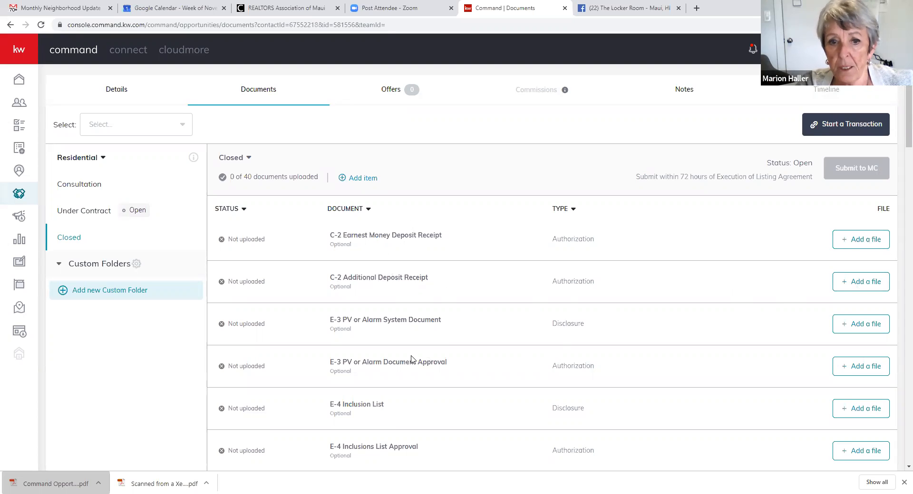
pyautogui.scroll(-2, 411, 360)
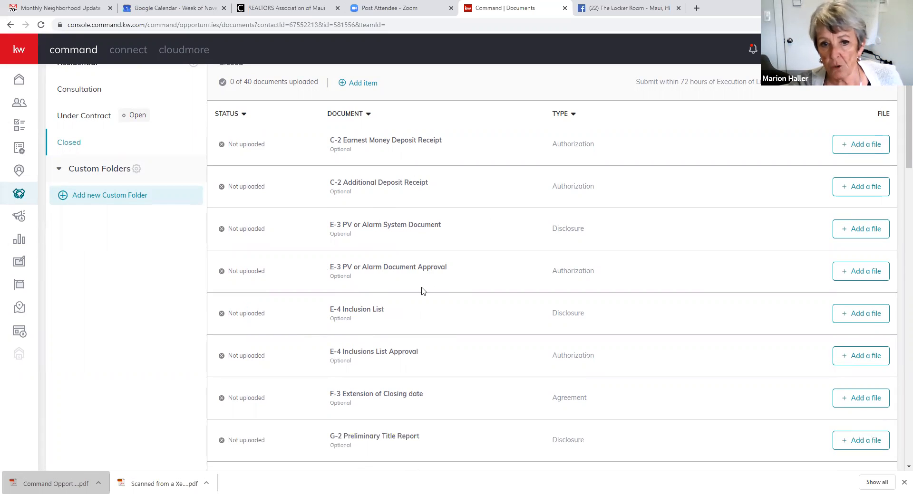
pyautogui.scroll(-2, 389, 353)
pyautogui.scroll(-3, 389, 352)
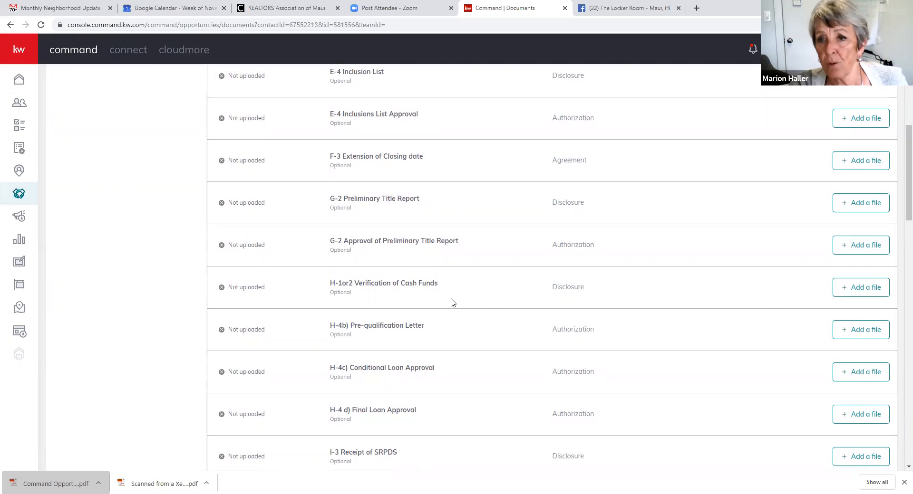
pyautogui.click(860, 291)
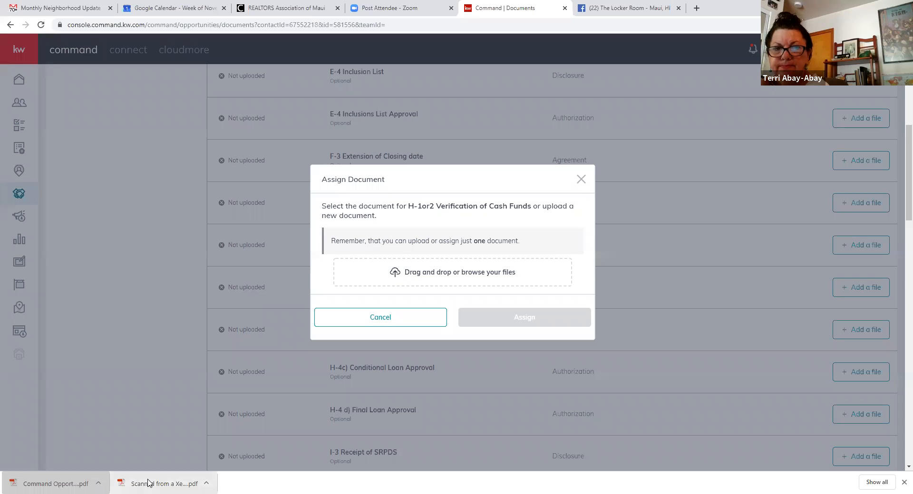
pyautogui.click(581, 179)
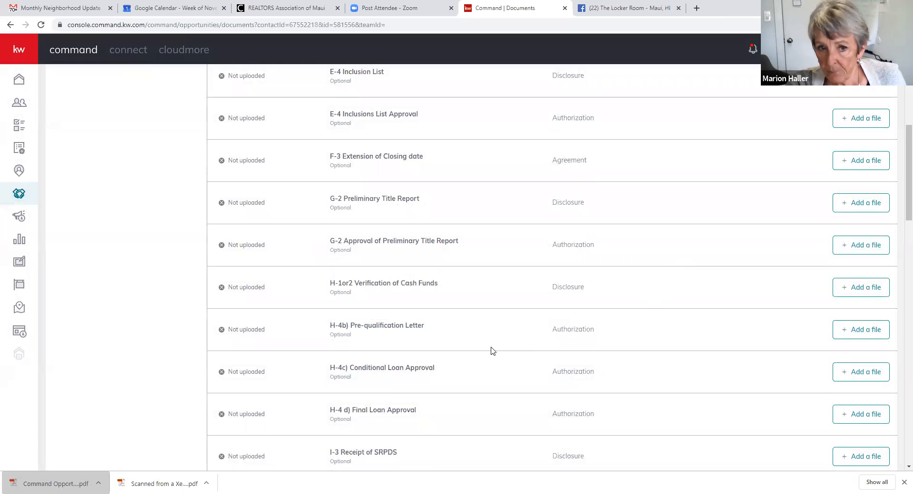
pyautogui.scroll(-15, 492, 349)
pyautogui.scroll(-8, 492, 350)
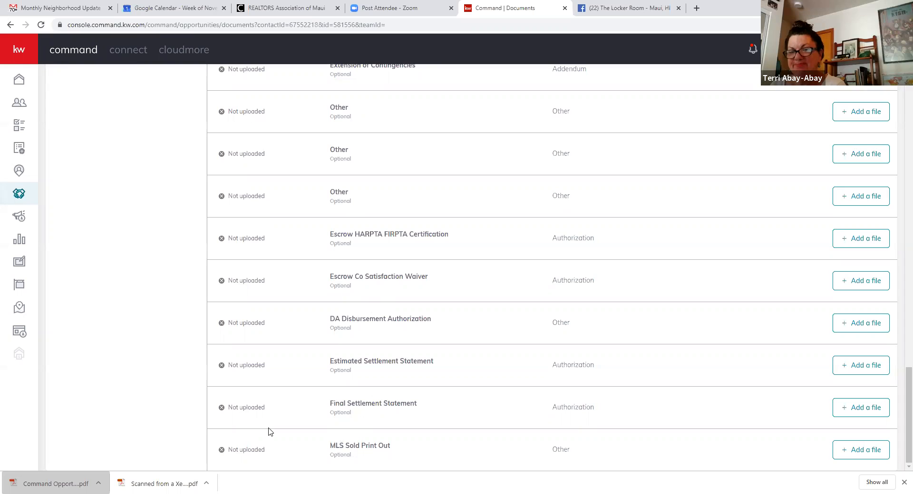
pyautogui.scroll(7, 291, 459)
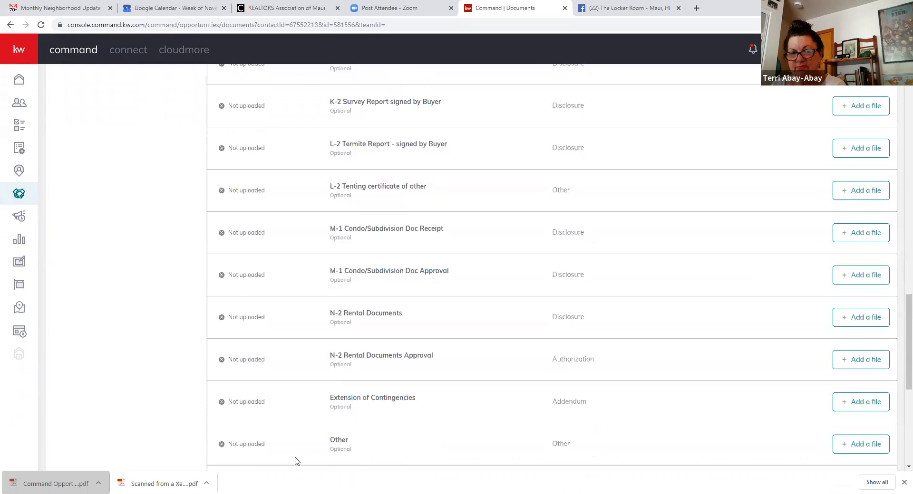
pyautogui.scroll(8, 295, 459)
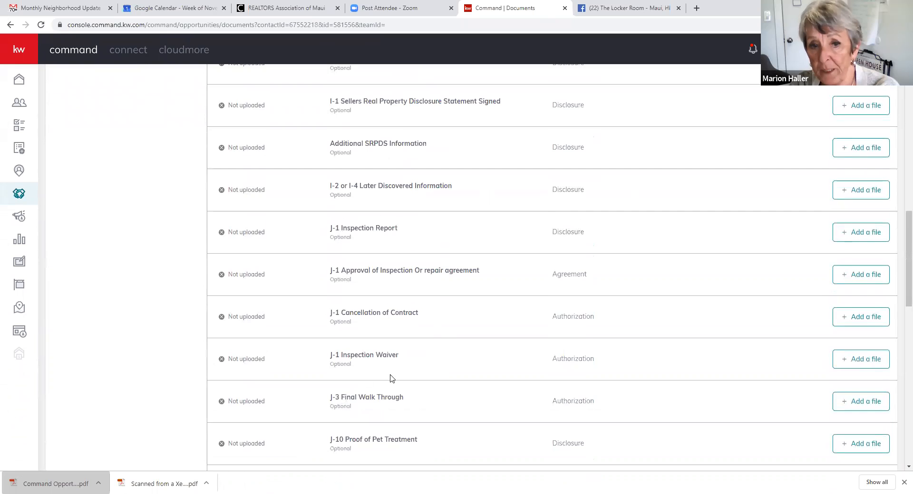
pyautogui.scroll(14, 338, 376)
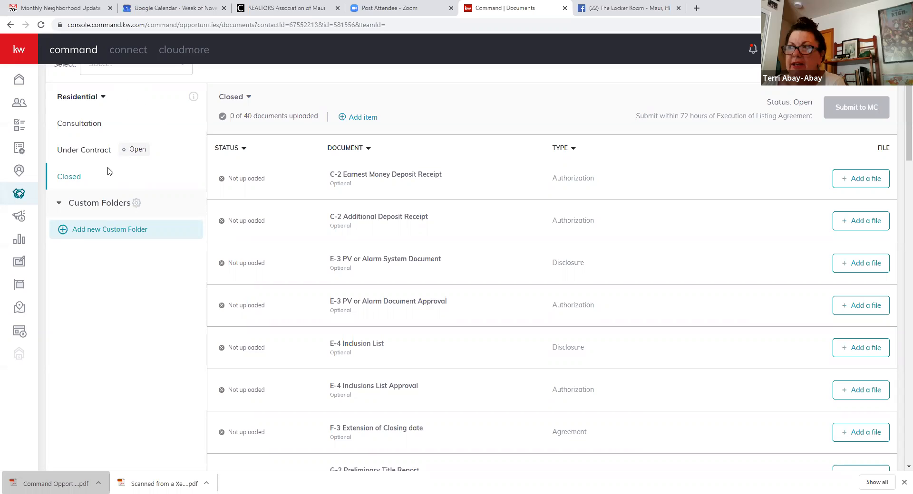
pyautogui.click(82, 151)
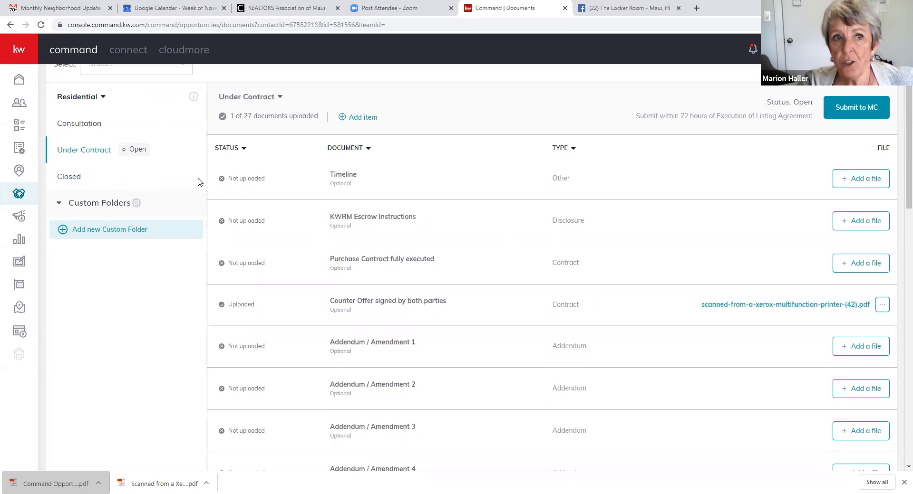
pyautogui.click(79, 176)
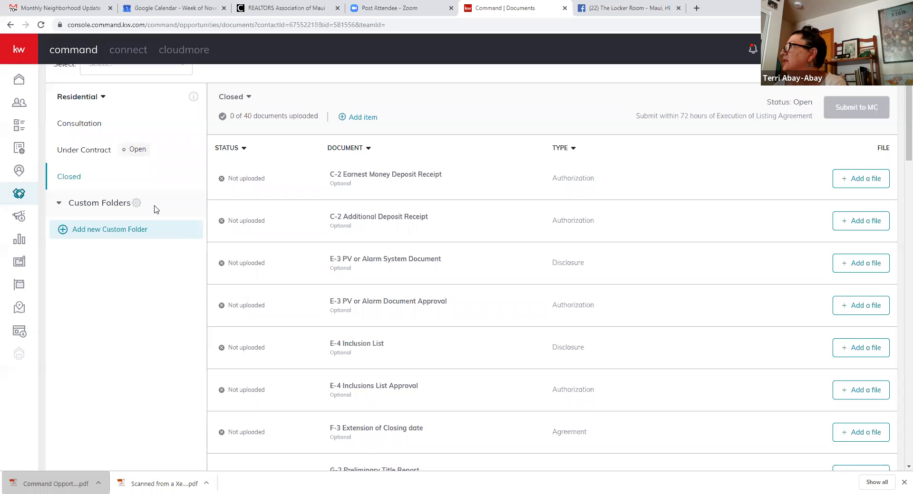
# - Return to the Under Contract folder's 27-document checklist, showing 1 of 27 uploaded
pyautogui.click(76, 149)
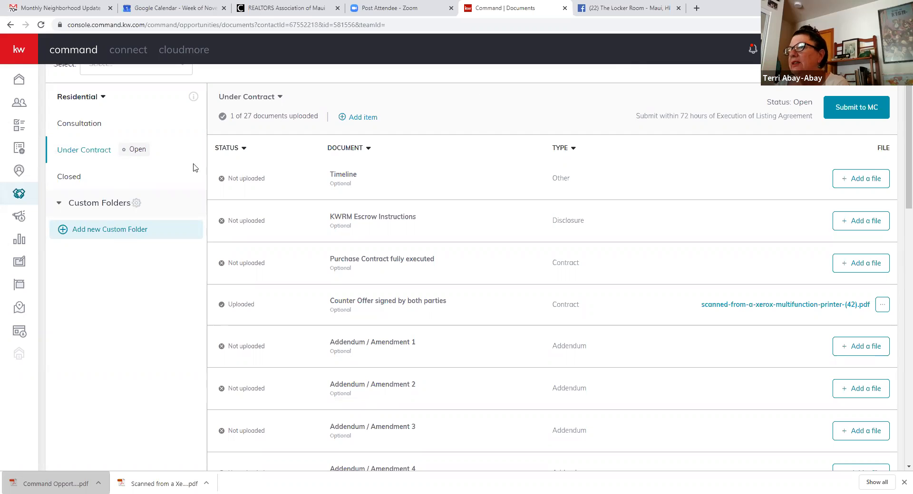
pyautogui.click(75, 125)
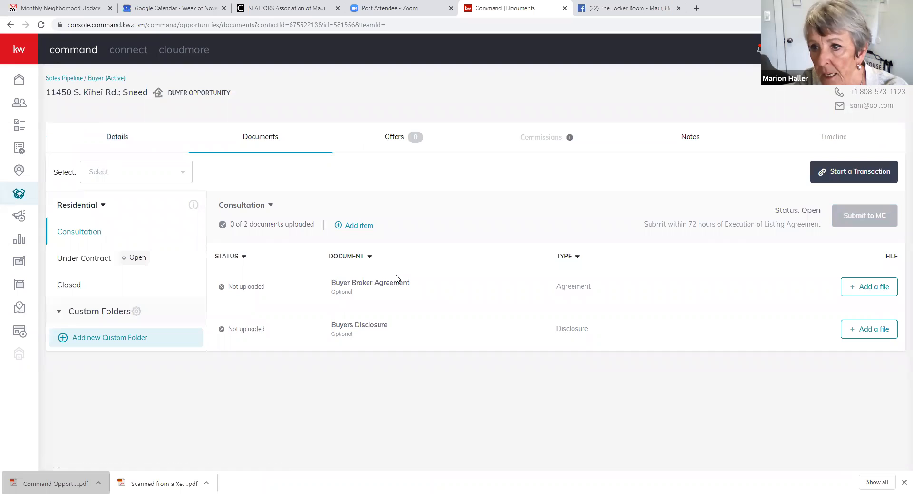
pyautogui.click(78, 259)
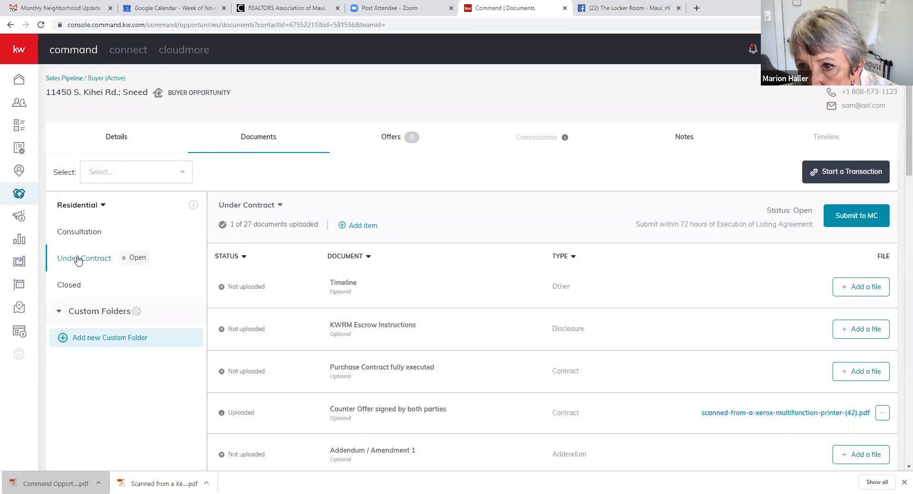
# - Start a linked DocuSign Rooms transaction and continue sign-in with the saved account email
pyautogui.click(838, 177)
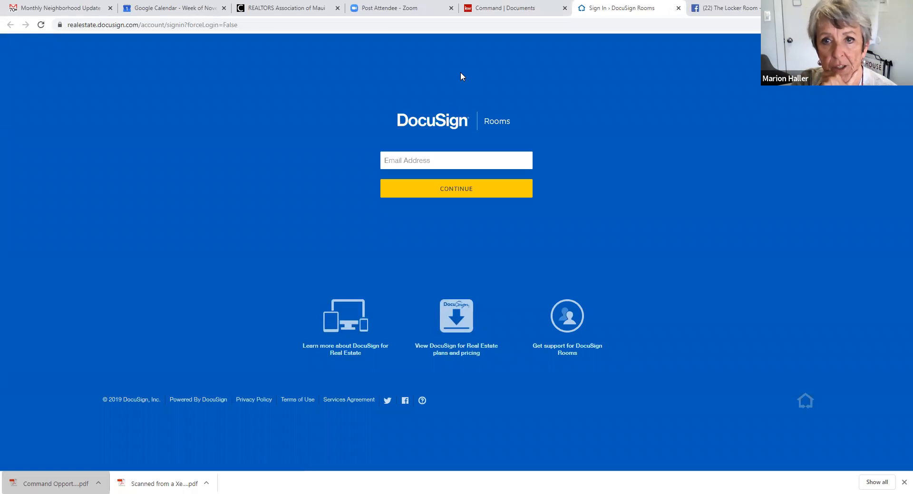
pyautogui.click(434, 157)
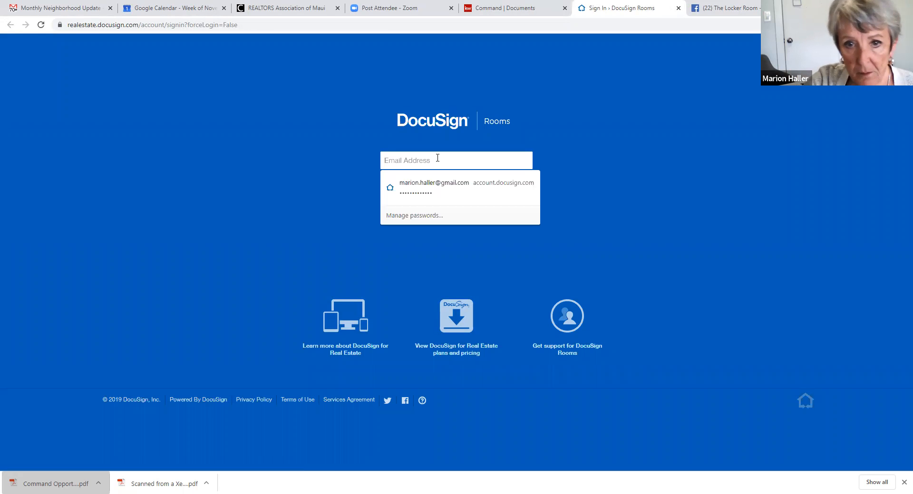
pyautogui.click(446, 189)
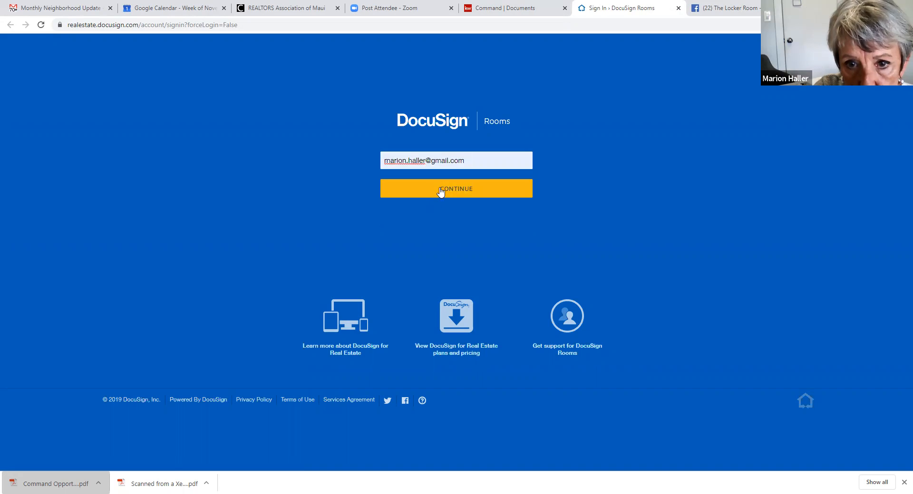
pyautogui.click(457, 192)
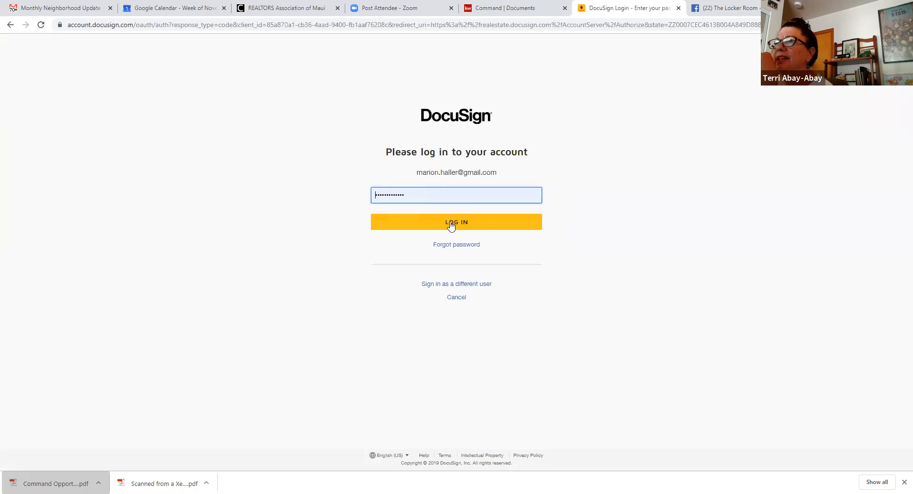
# - Glance at the Command documents page, then submit the entered DocuSign password
pyautogui.click(499, 15)
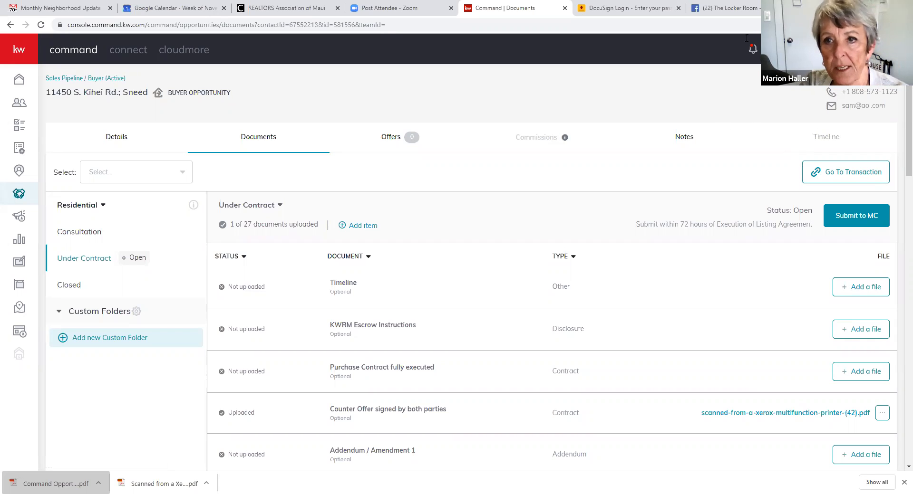
pyautogui.click(627, 11)
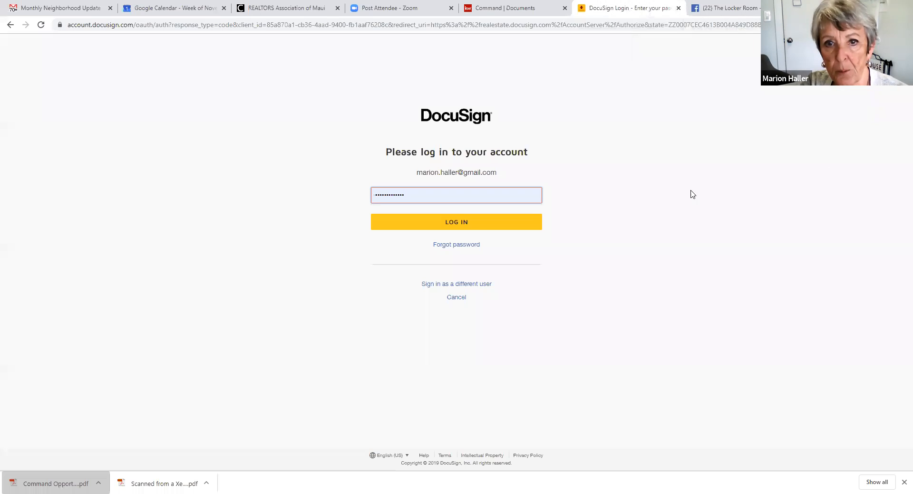
pyautogui.click(451, 228)
# - Log in and link the room to the 123 Main St., Wailuku zipForm transaction
pyautogui.click(452, 227)
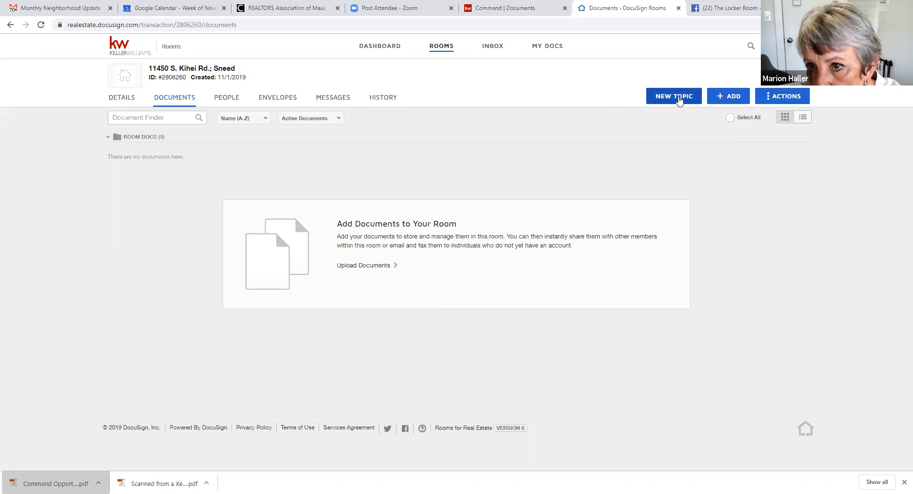
pyautogui.click(730, 98)
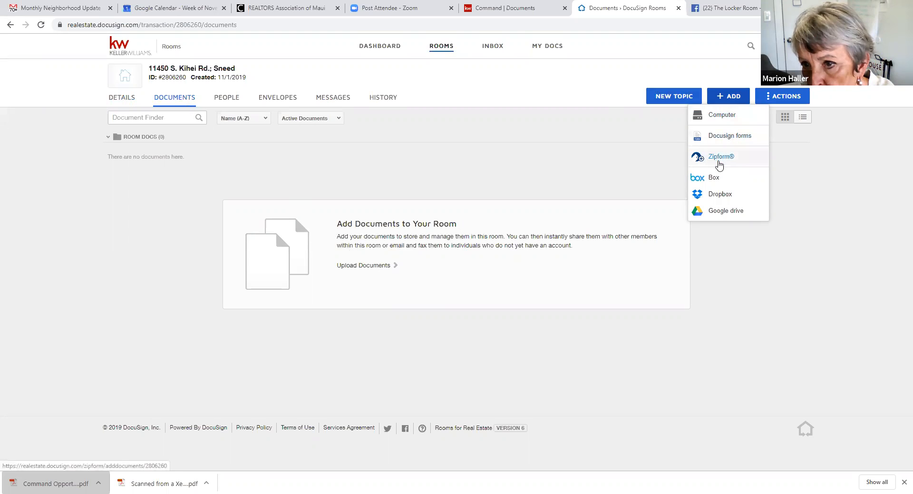
pyautogui.click(717, 159)
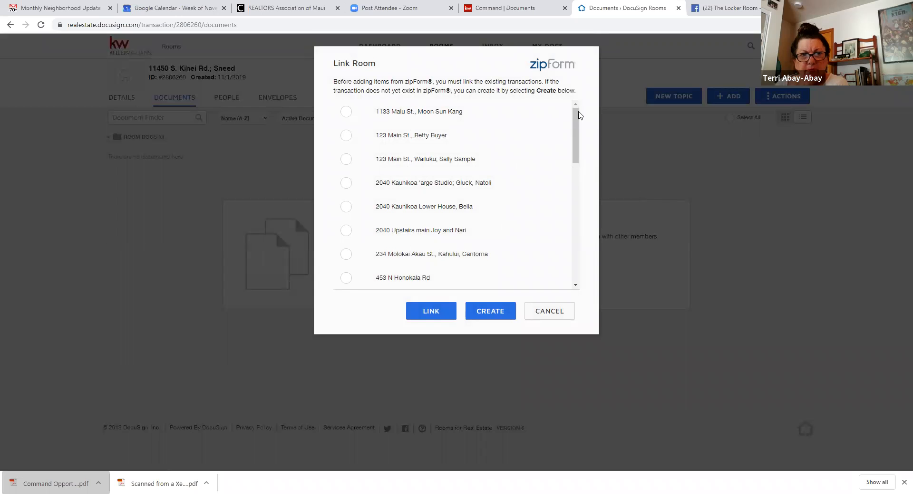
pyautogui.moveTo(579, 113)
pyautogui.mouseDown()
pyautogui.moveTo(576, 156)
pyautogui.moveTo(579, 118)
pyautogui.mouseUp()
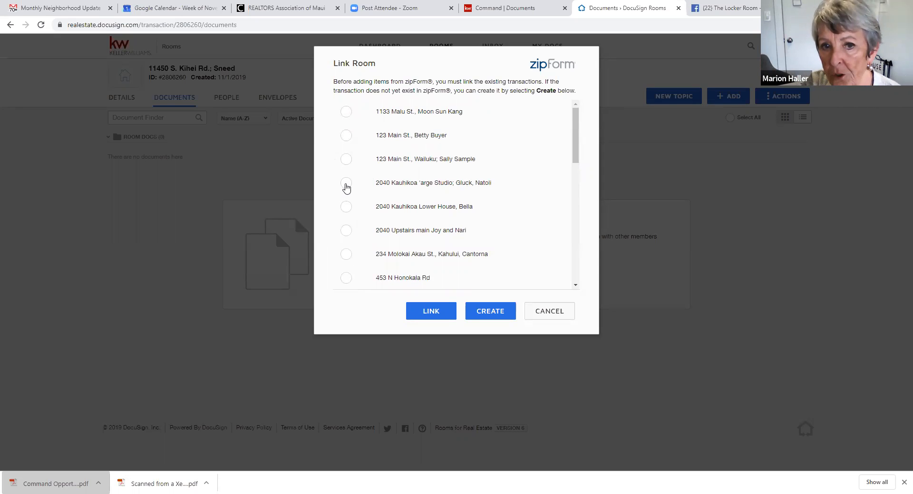
pyautogui.click(346, 159)
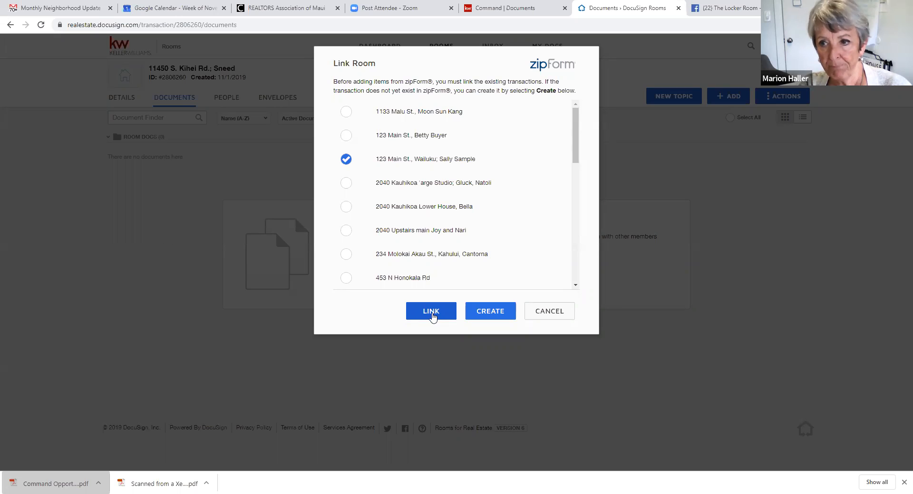
pyautogui.click(432, 317)
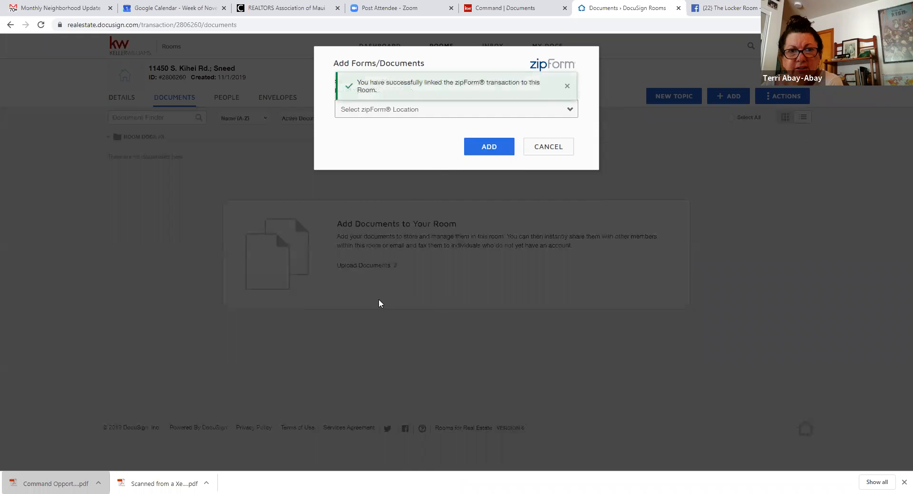
# - From Linked Transaction, add Purchase Contract - 5 19.pdf, Cooperating Brokerage Firm's Separate Contract and AS IS Condition Addendum
pyautogui.click(491, 148)
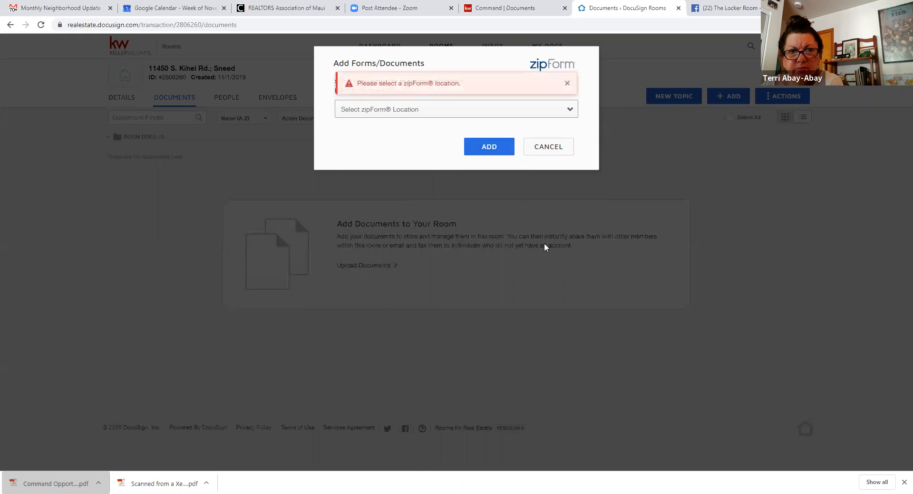
pyautogui.click(374, 117)
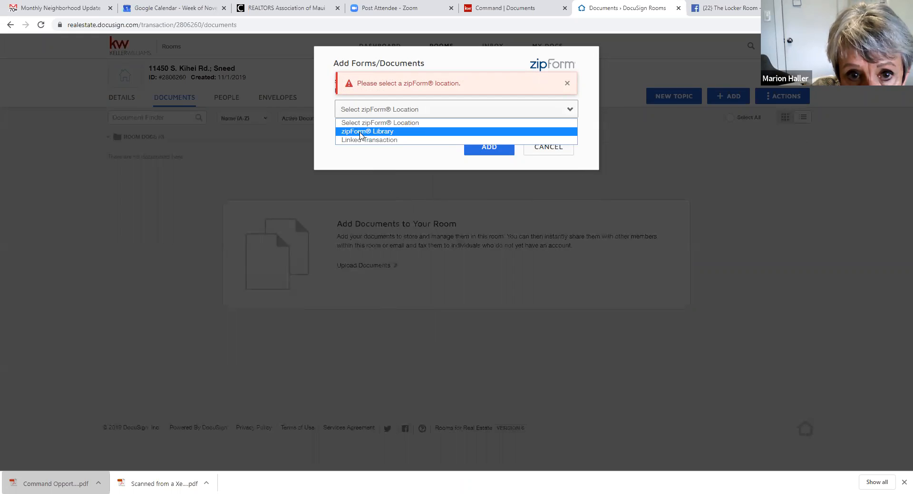
pyautogui.click(371, 132)
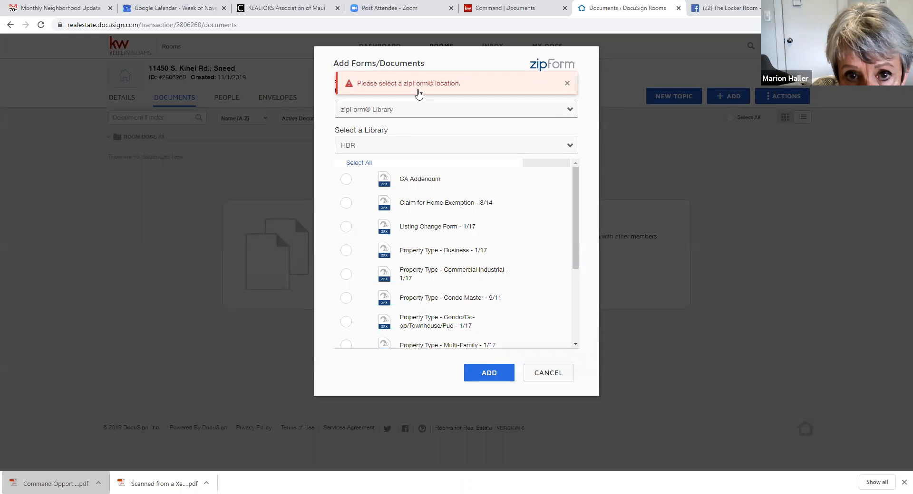
pyautogui.click(563, 111)
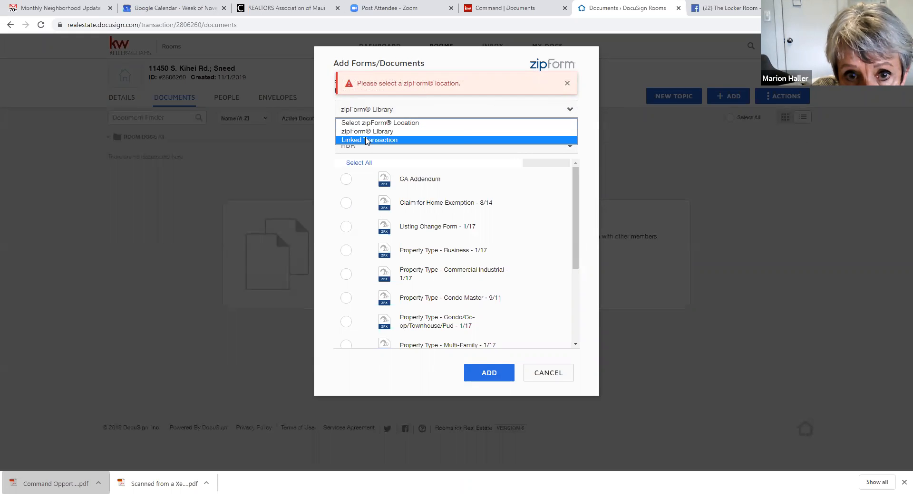
pyautogui.click(366, 137)
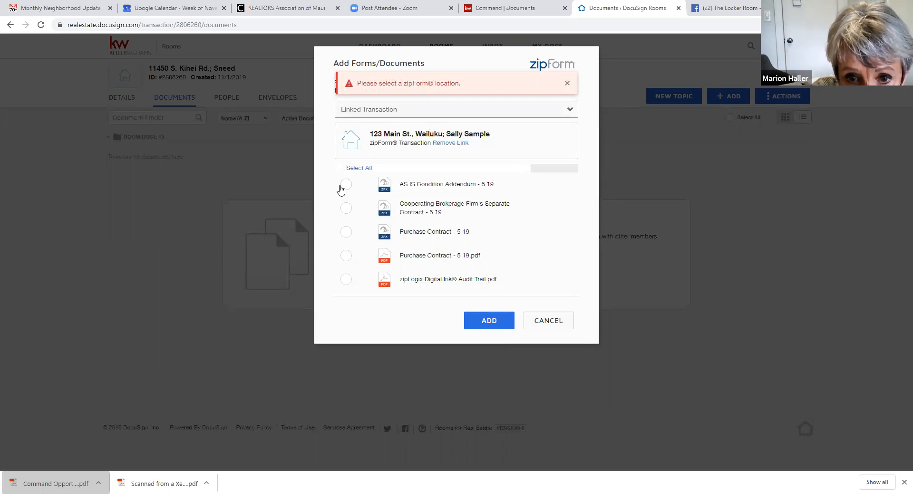
pyautogui.click(345, 257)
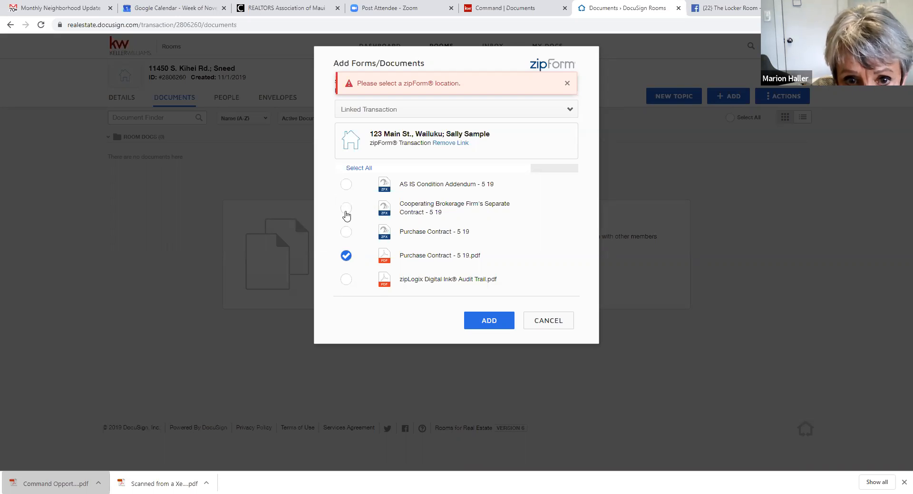
pyautogui.click(350, 213)
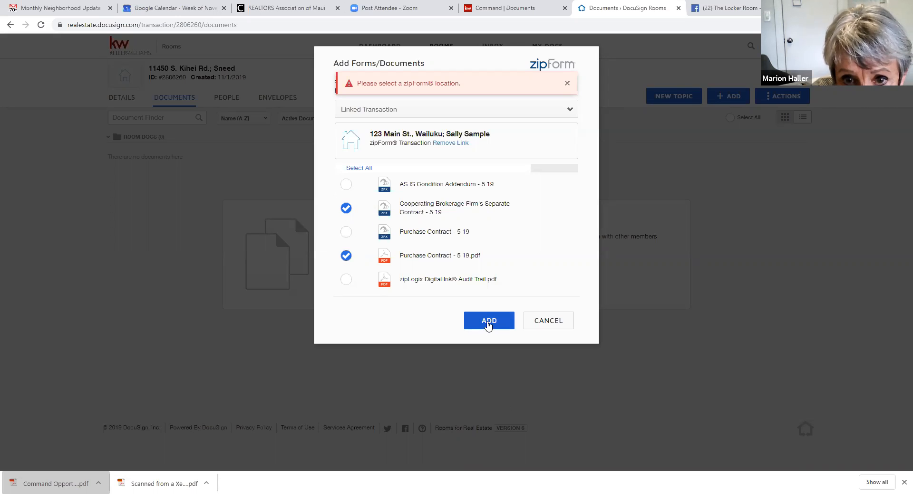
pyautogui.click(345, 187)
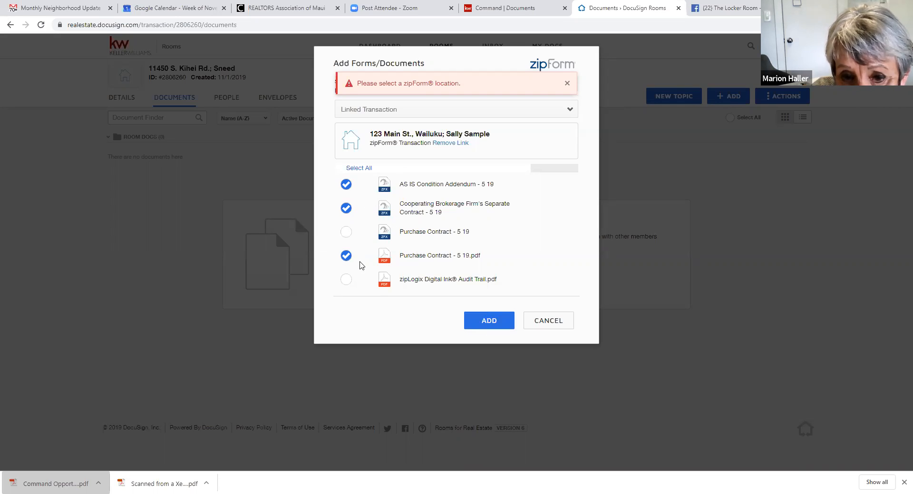
pyautogui.click(489, 321)
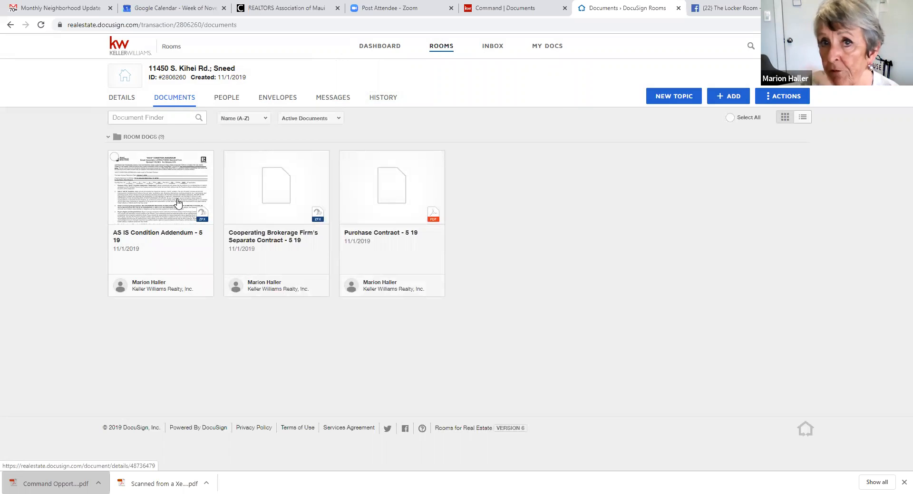
pyautogui.click(474, 9)
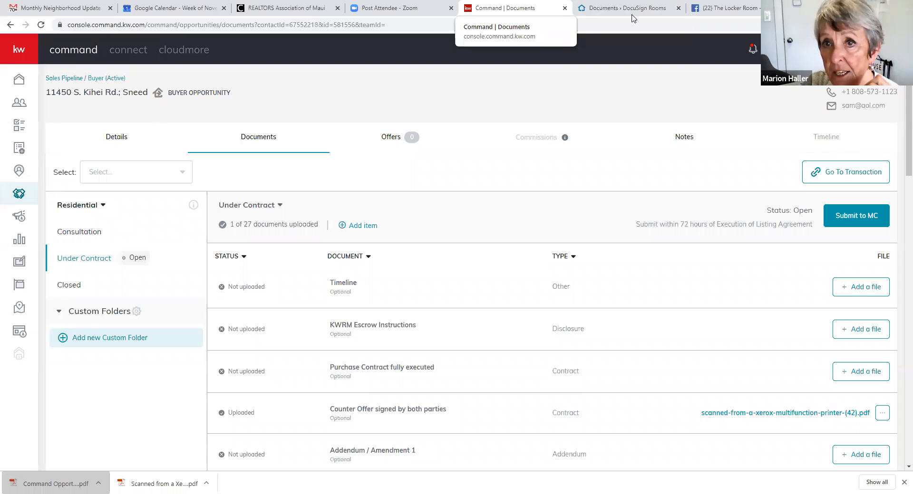
pyautogui.click(606, 12)
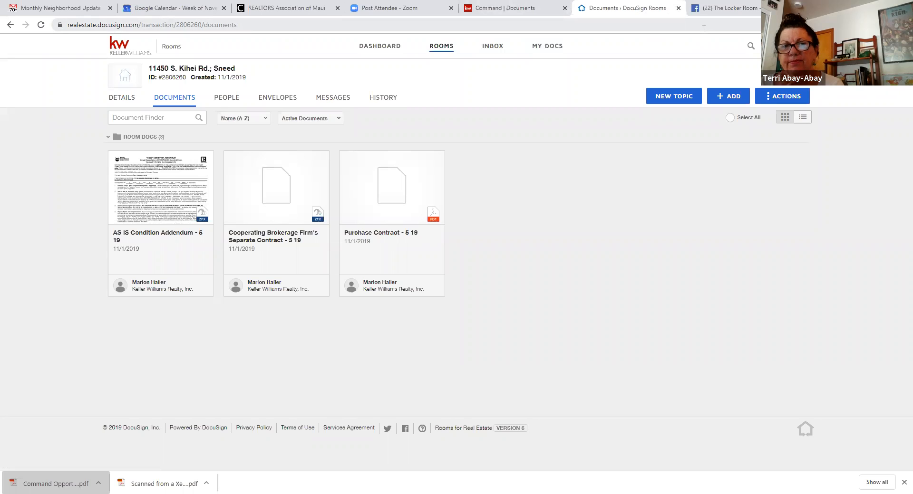
# - Close the DocuSign Rooms tab, leaving the Under Contract checklist at 1 of 27
pyautogui.click(679, 8)
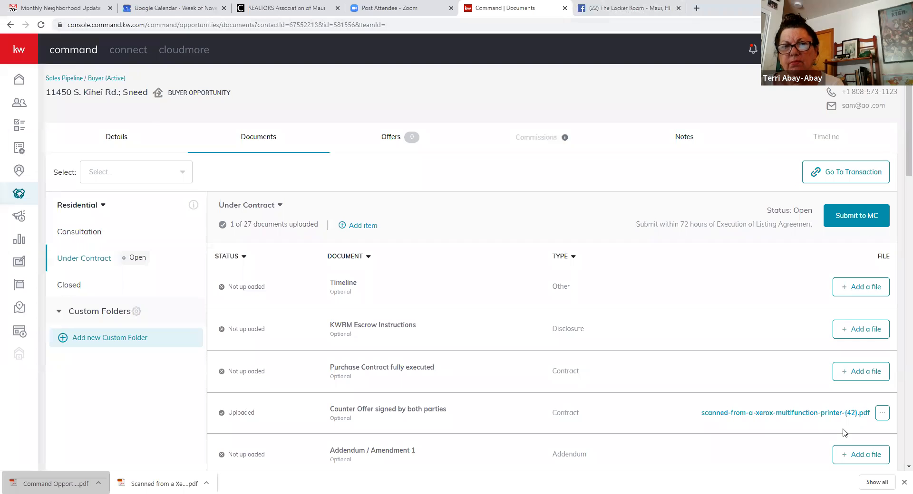